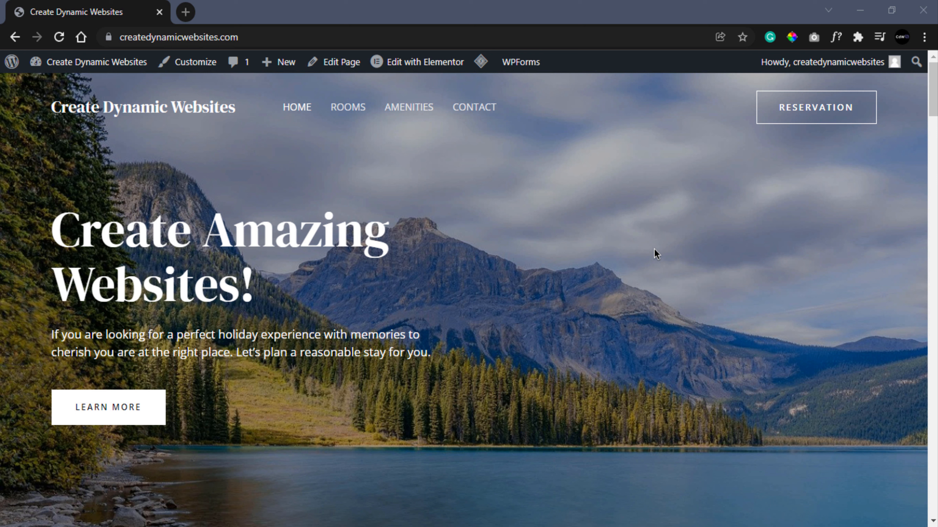
# - From the site's admin dashboard, search new plugins for "updraft", then install and activate UpdraftPlus WordPress Backup Plugin
pyautogui.moveTo(96, 62)
pyautogui.click(61, 88)
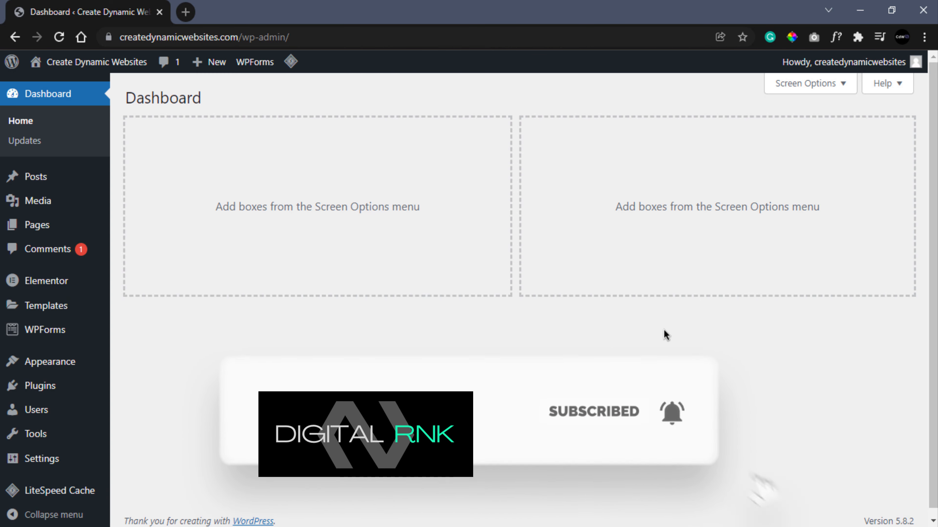
pyautogui.moveTo(69, 392)
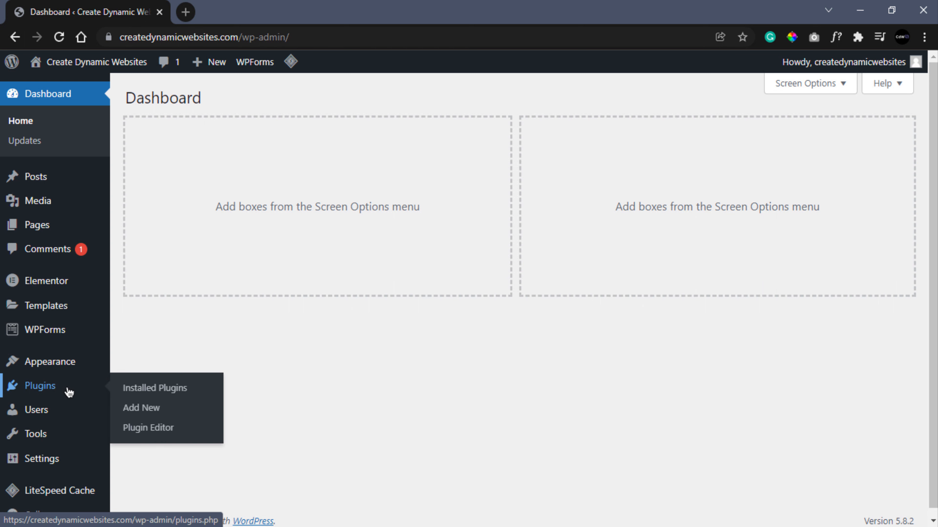
pyautogui.click(135, 410)
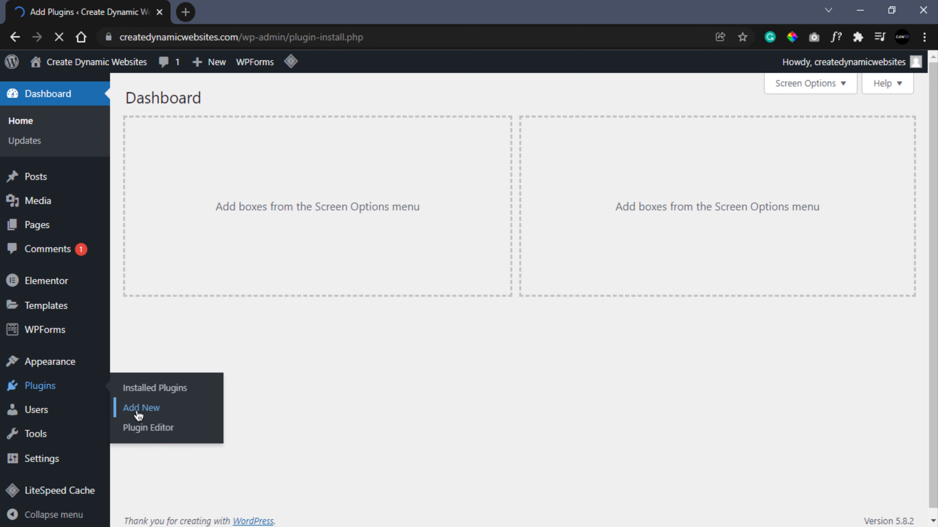
pyautogui.click(780, 142)
pyautogui.write('updraft')
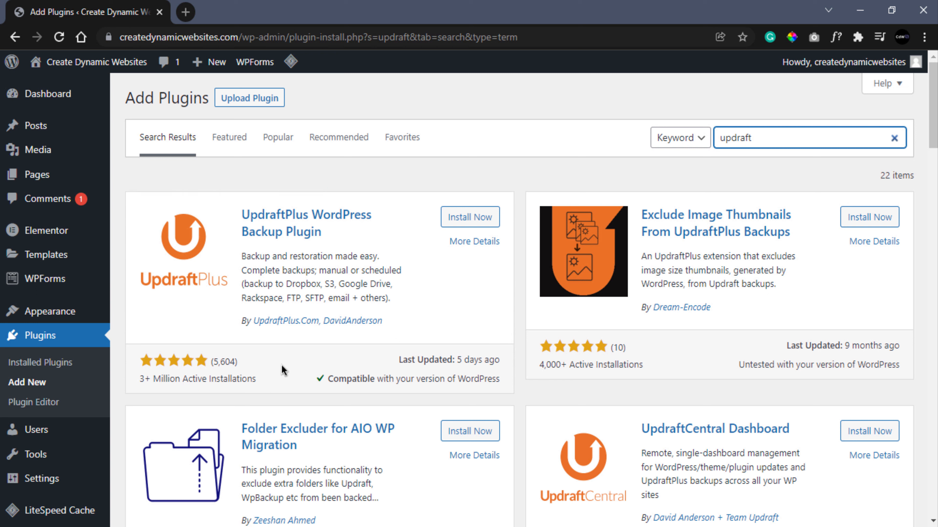
pyautogui.click(470, 217)
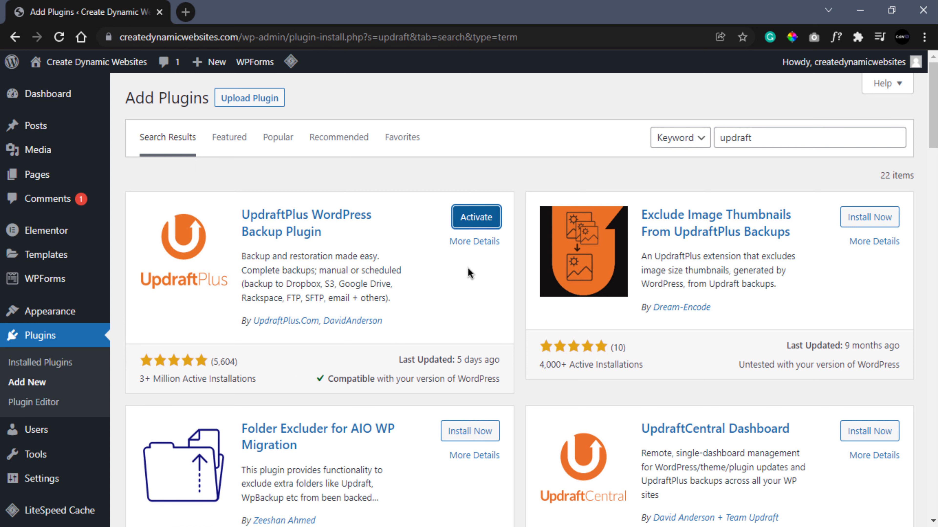
pyautogui.click(476, 215)
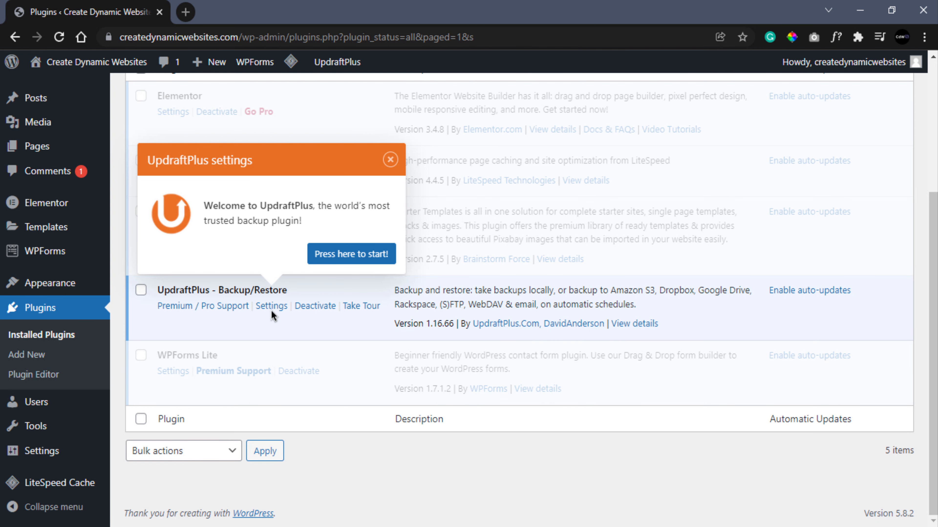
# - Run a new UpdraftPlus backup of the database and files that can only be deleted manually, and go to the existing backups
pyautogui.click(269, 308)
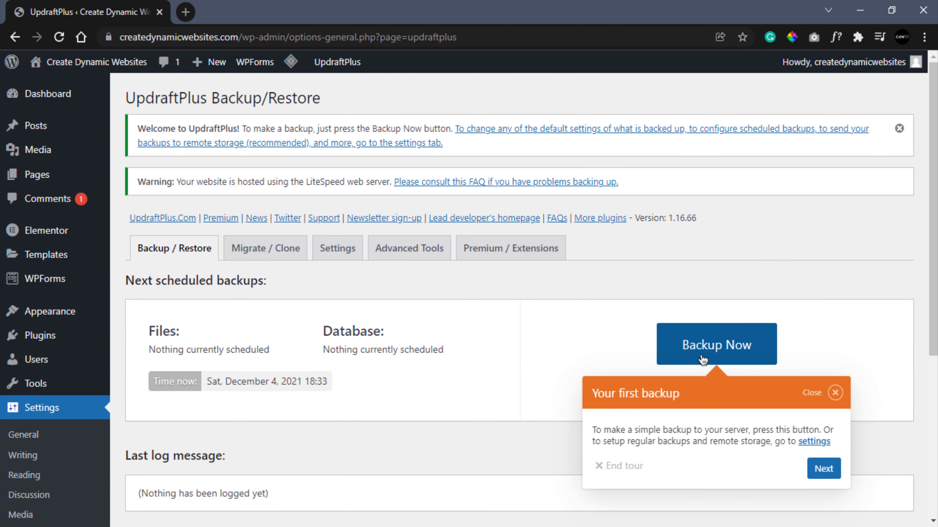
pyautogui.click(709, 354)
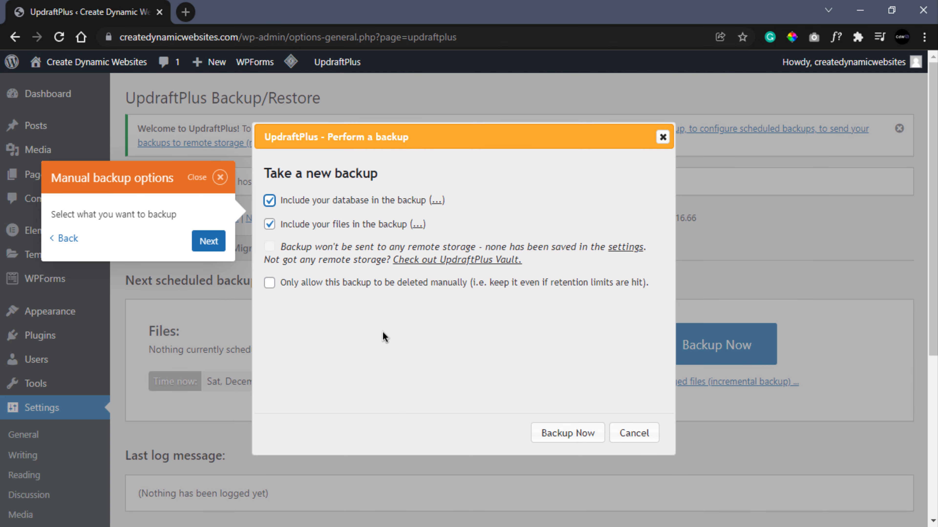
pyautogui.click(270, 283)
pyautogui.click(555, 436)
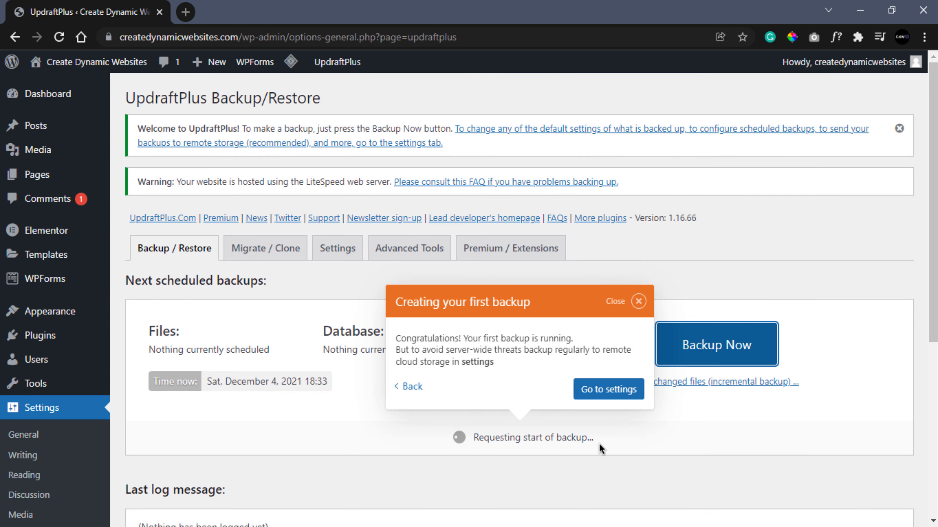
pyautogui.click(642, 307)
pyautogui.scroll(-3, 675, 453)
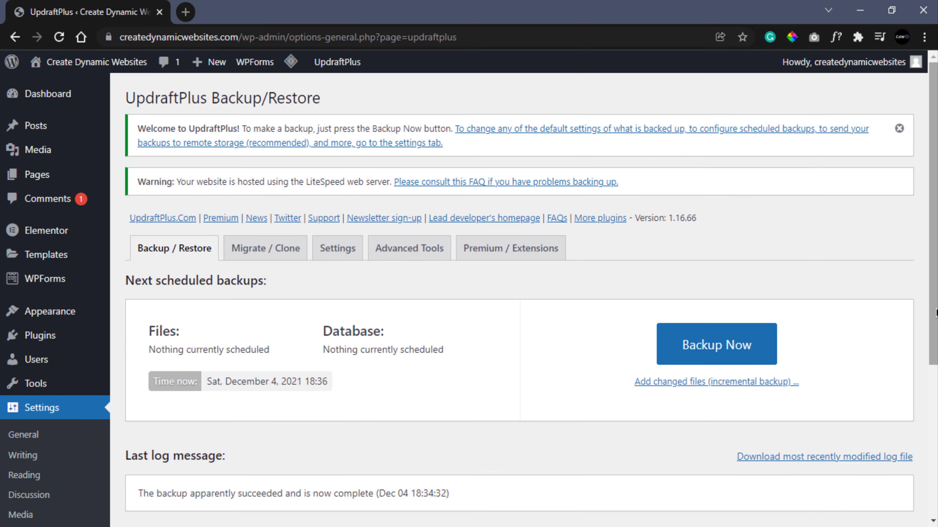
pyautogui.moveTo(934, 314); pyautogui.dragTo(933, 464)
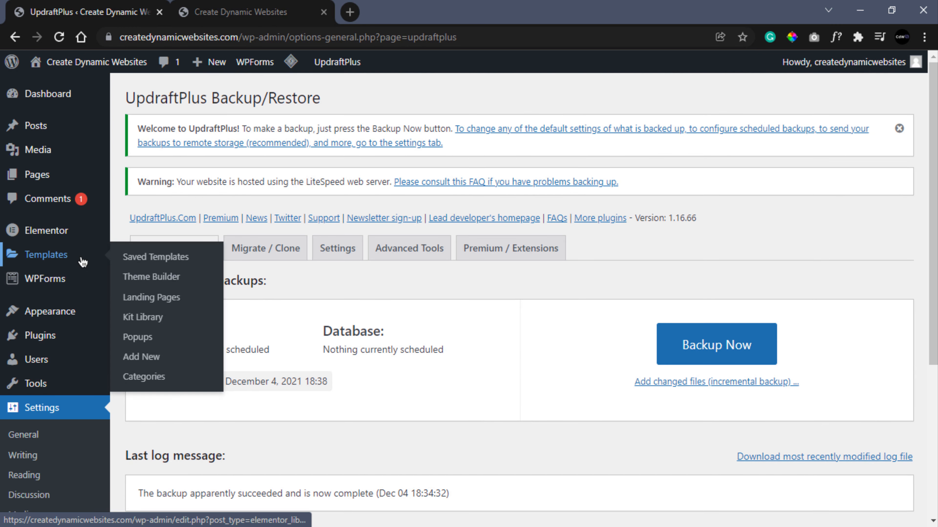
# - Move the Home page to the trash and reload the live site to check the effect
pyautogui.moveTo(41, 176)
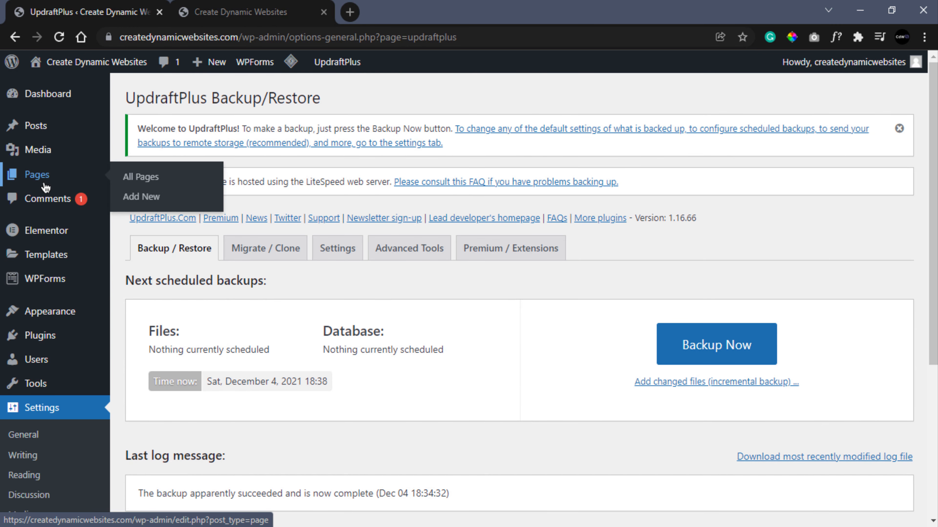
pyautogui.click(167, 183)
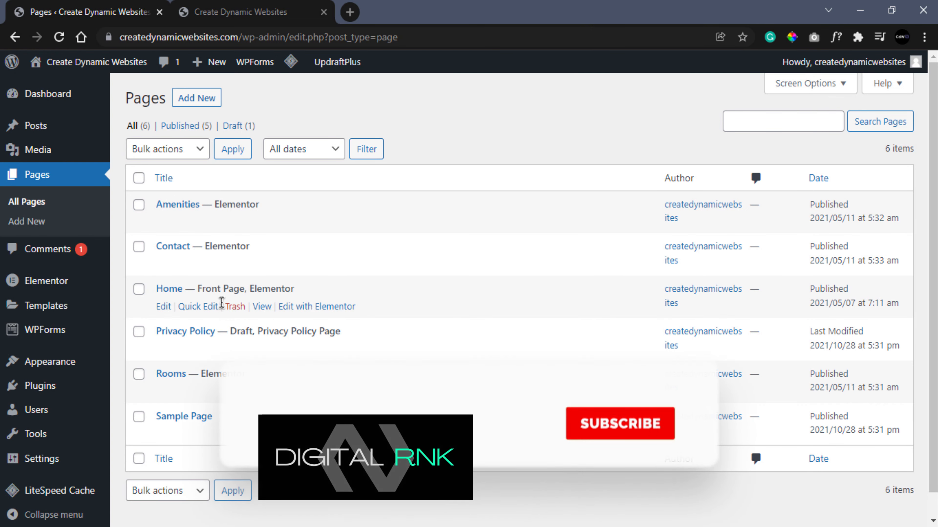
pyautogui.click(234, 306)
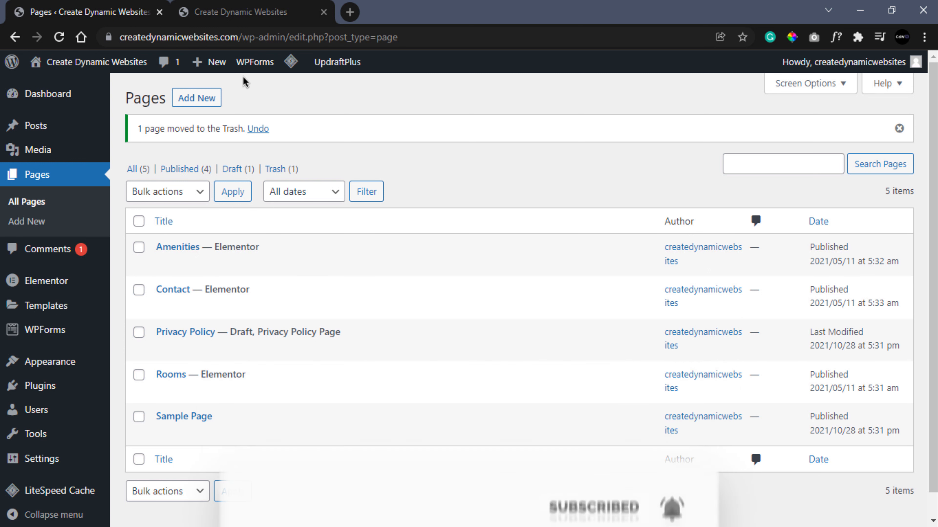
pyautogui.click(249, 5)
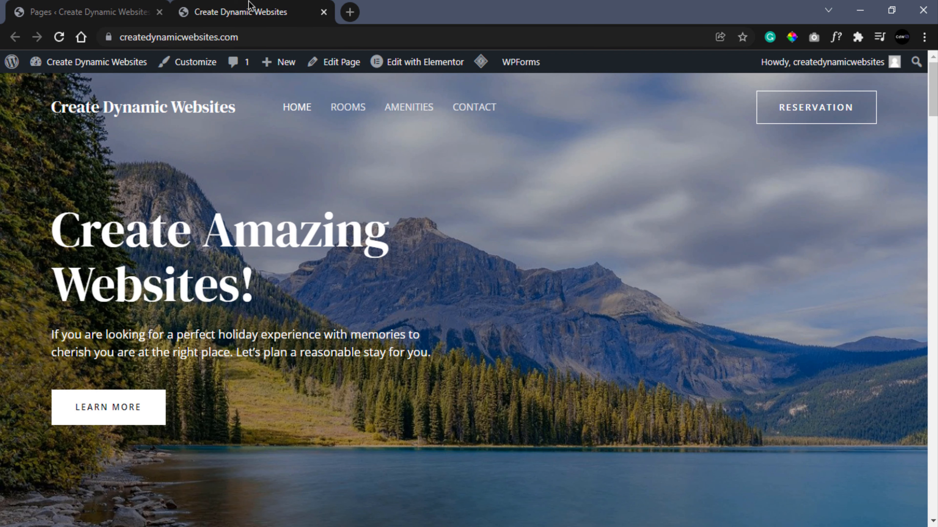
pyautogui.click(59, 37)
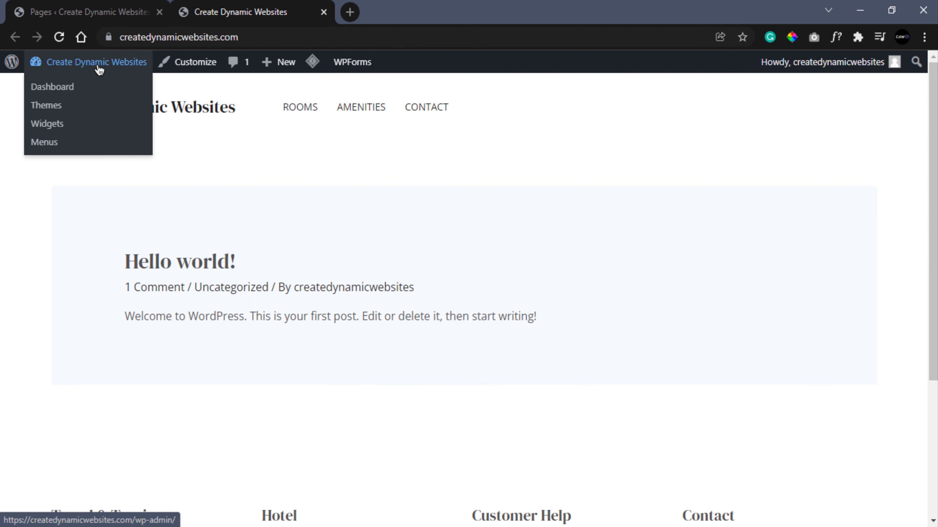
# - Restore the Dec 04, 2021 18:34 backup with the Plugins, Themes, Uploads, Others and Database components
pyautogui.click(73, 13)
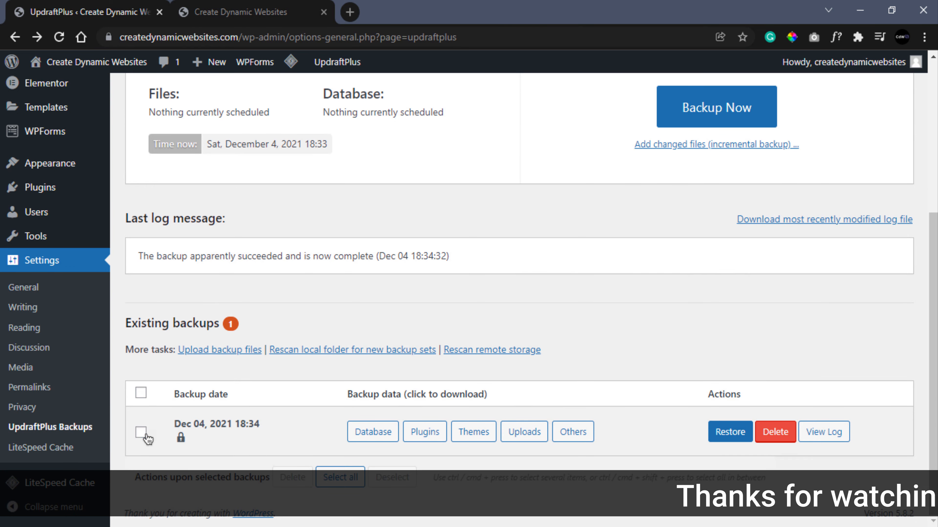
pyautogui.click(143, 433)
pyautogui.click(728, 429)
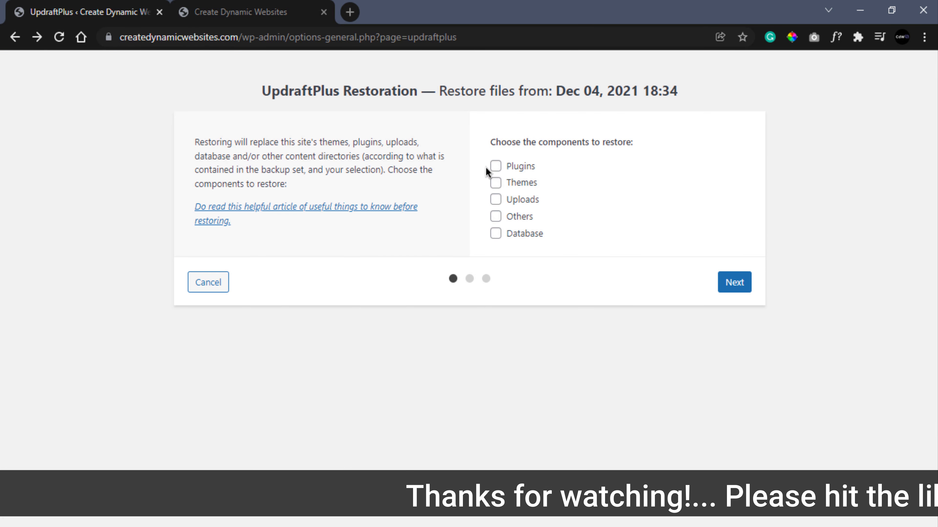
pyautogui.click(495, 166)
pyautogui.click(496, 182)
pyautogui.click(496, 199)
pyautogui.click(496, 216)
pyautogui.click(495, 233)
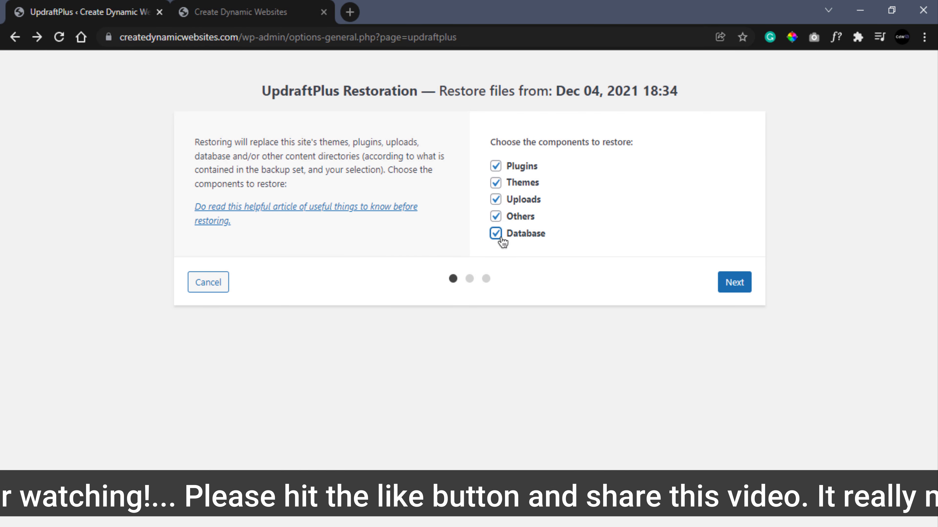
pyautogui.click(733, 292)
pyautogui.click(728, 289)
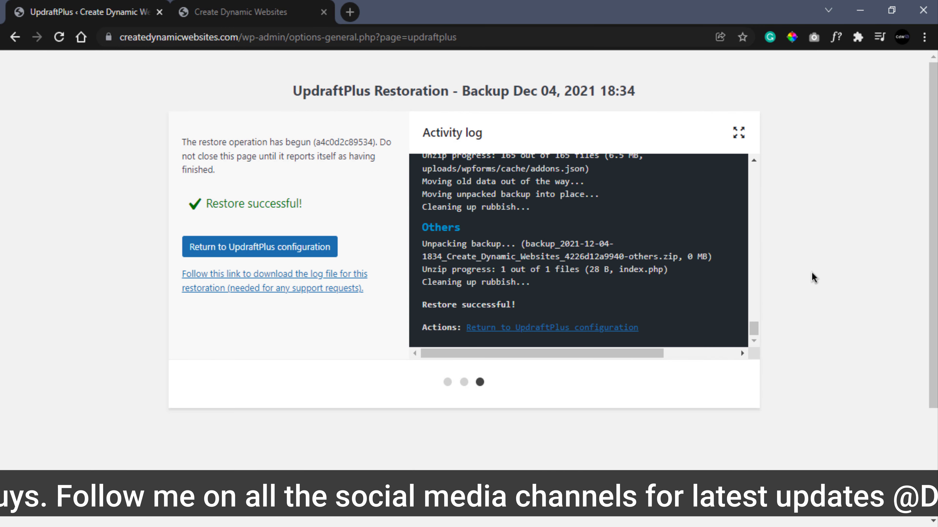
# - Reload the live site and look over its home page to check the restoration
pyautogui.click(249, 7)
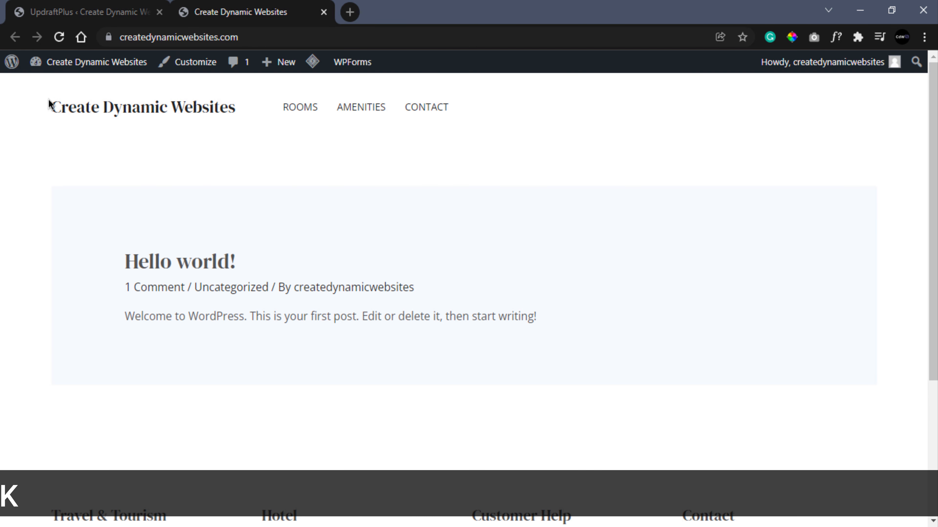
pyautogui.click(59, 36)
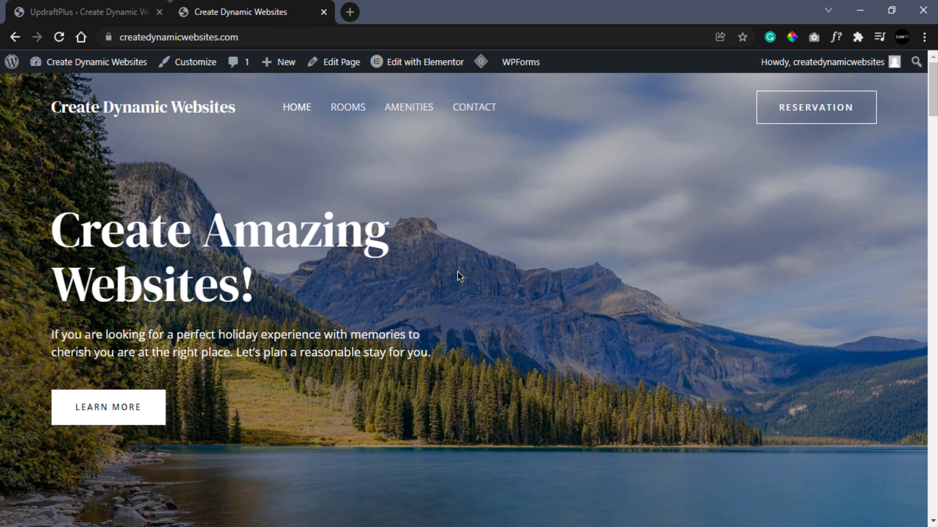
pyautogui.scroll(-5, 462, 274)
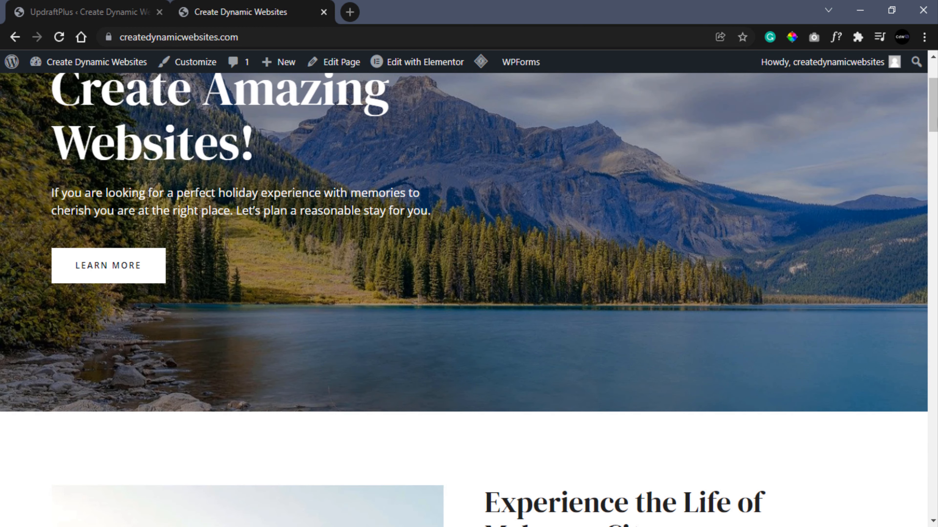
pyautogui.moveTo(933, 108); pyautogui.dragTo(933, 88)
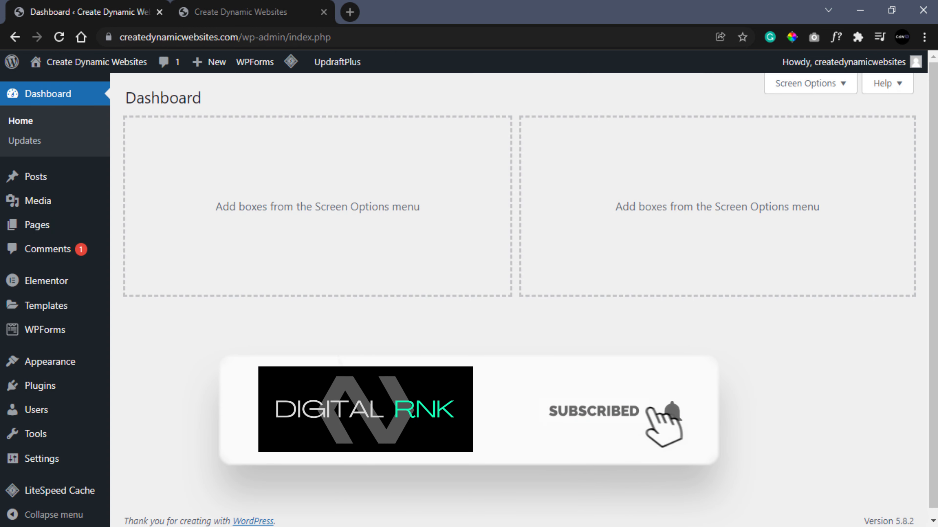
# - Set both the files and the database backup schedules to Weekly in the UpdraftPlus settings
pyautogui.moveTo(41, 459)
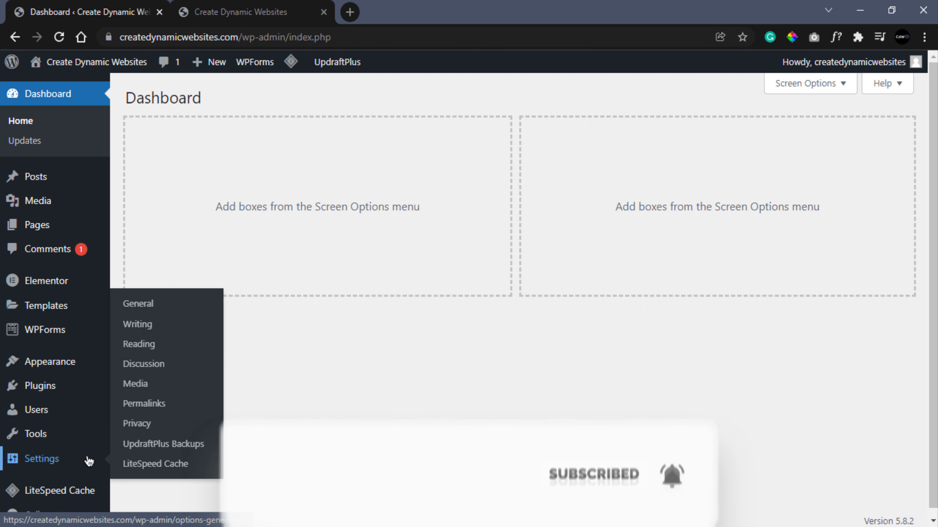
pyautogui.click(165, 447)
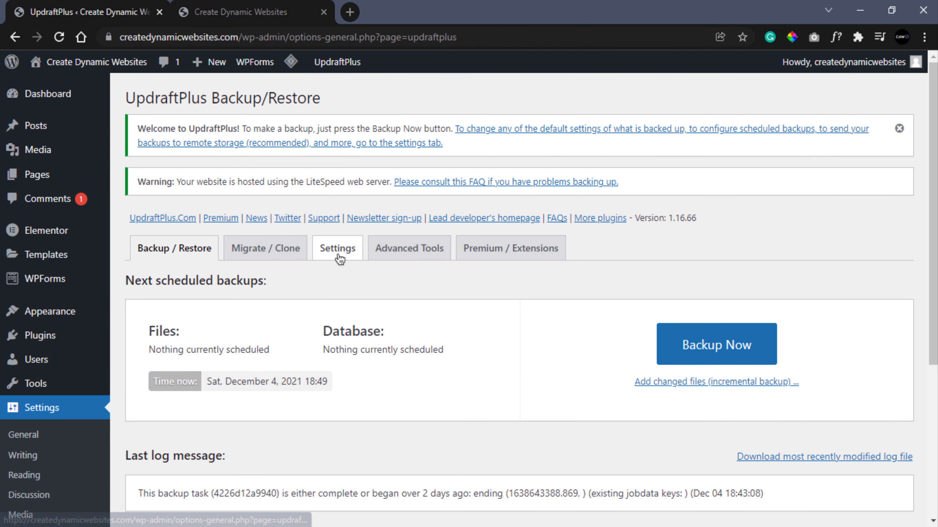
pyautogui.click(338, 257)
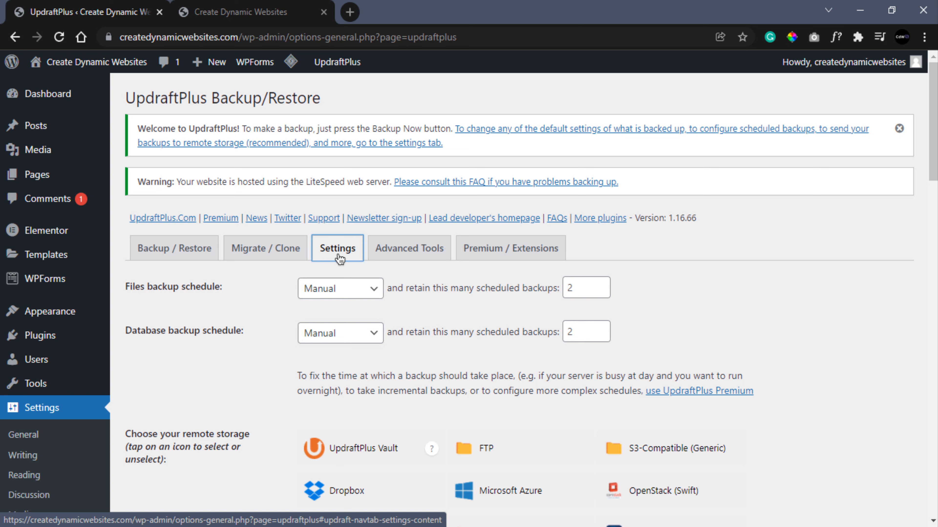
pyautogui.click(339, 290)
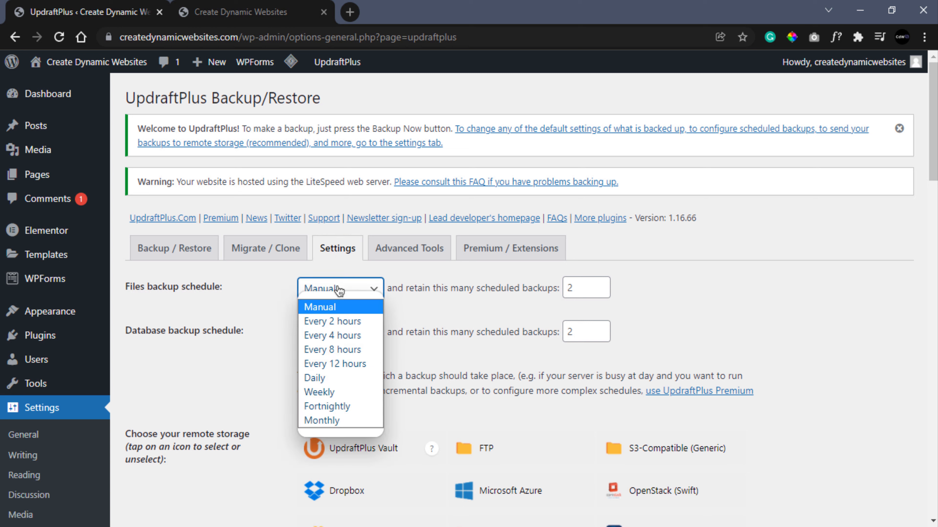
pyautogui.click(326, 392)
pyautogui.click(340, 332)
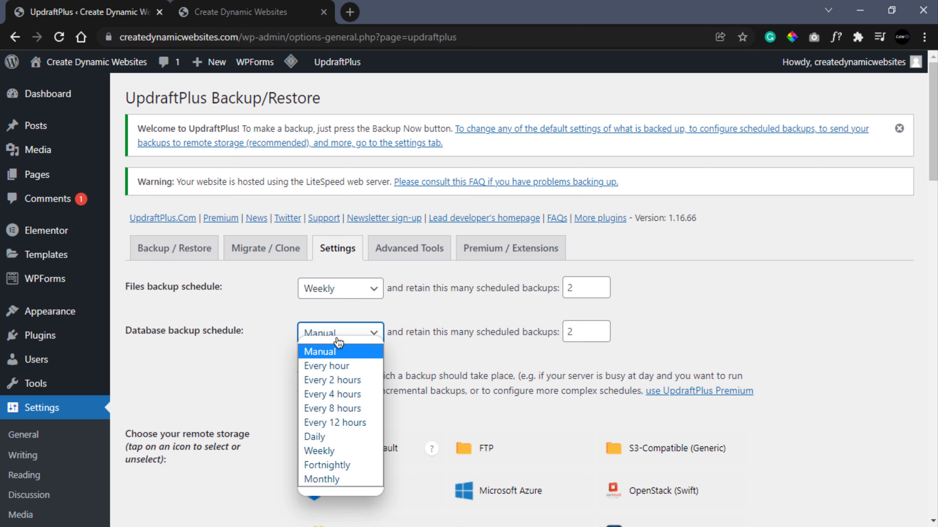
pyautogui.click(320, 450)
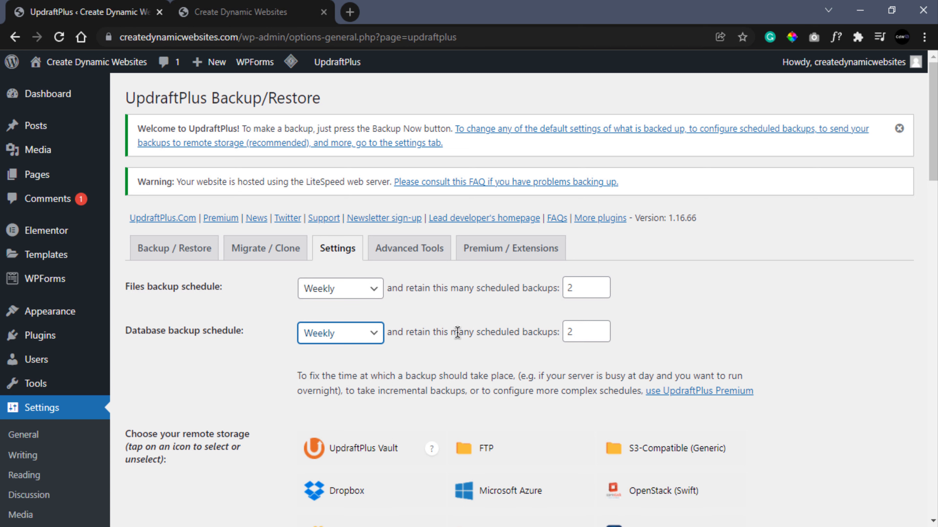
# - Set the number of retained scheduled backups to 4 for both files and database
pyautogui.click(599, 284)
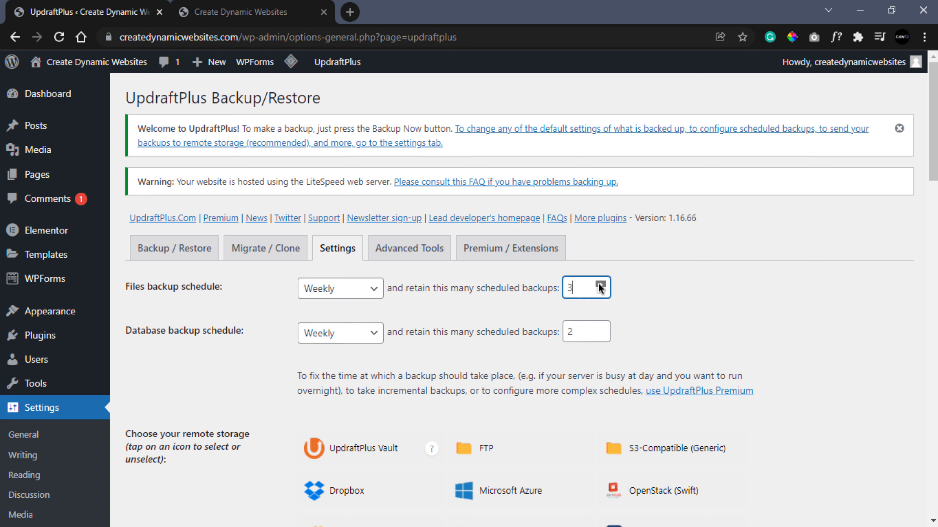
pyautogui.click(600, 284)
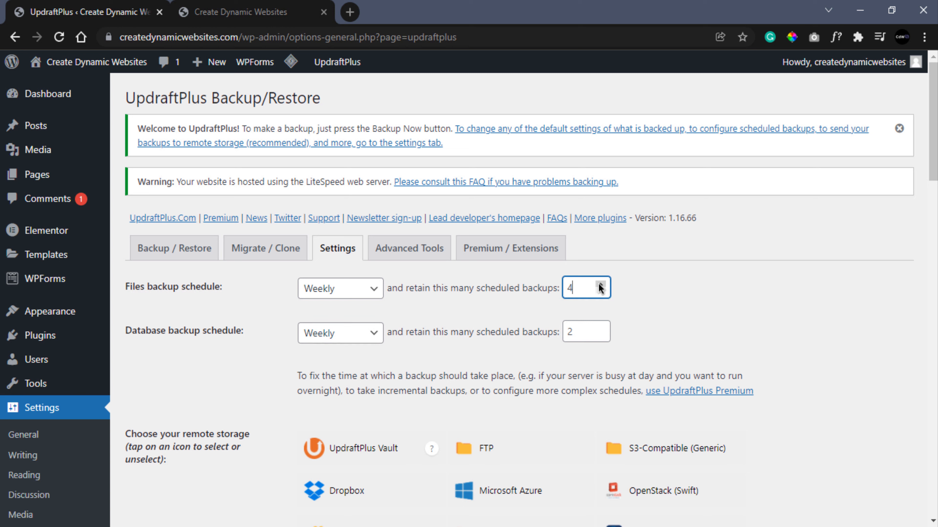
pyautogui.click(600, 328)
pyautogui.click(600, 329)
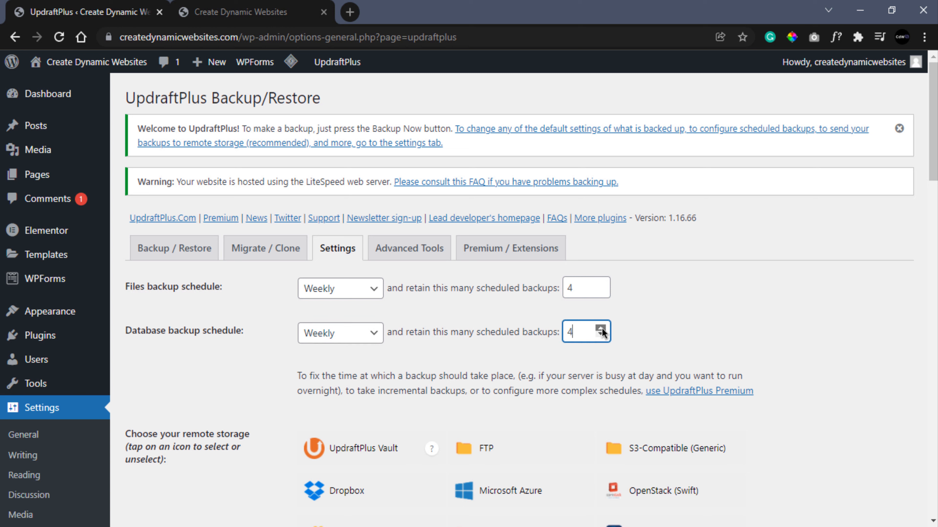
pyautogui.click(621, 322)
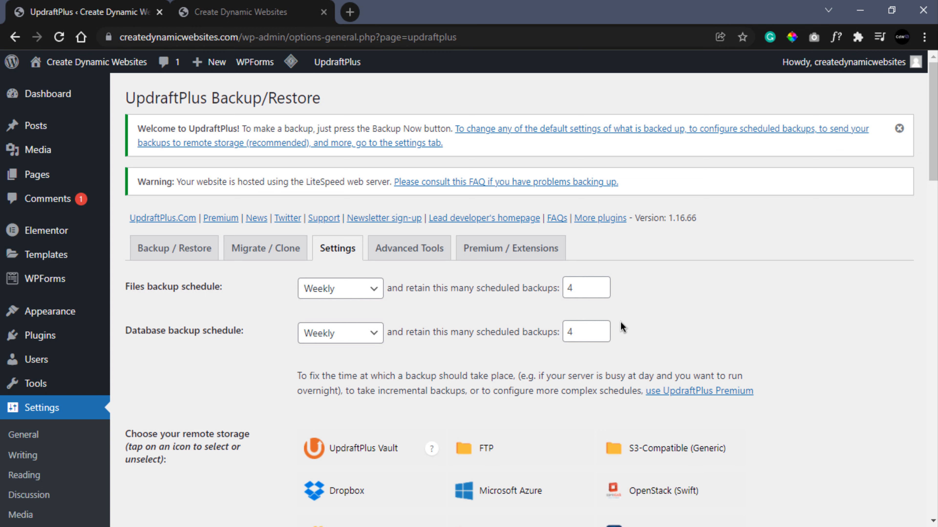
# - Select Google Drive as the remote storage in the UpdraftPlus settings and save the changes
pyautogui.scroll(-7, 622, 327)
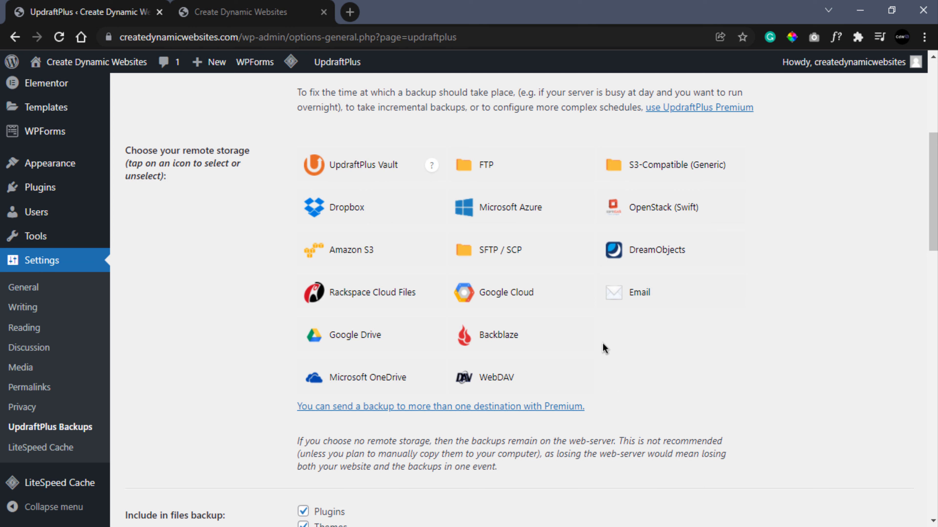
pyautogui.click(358, 348)
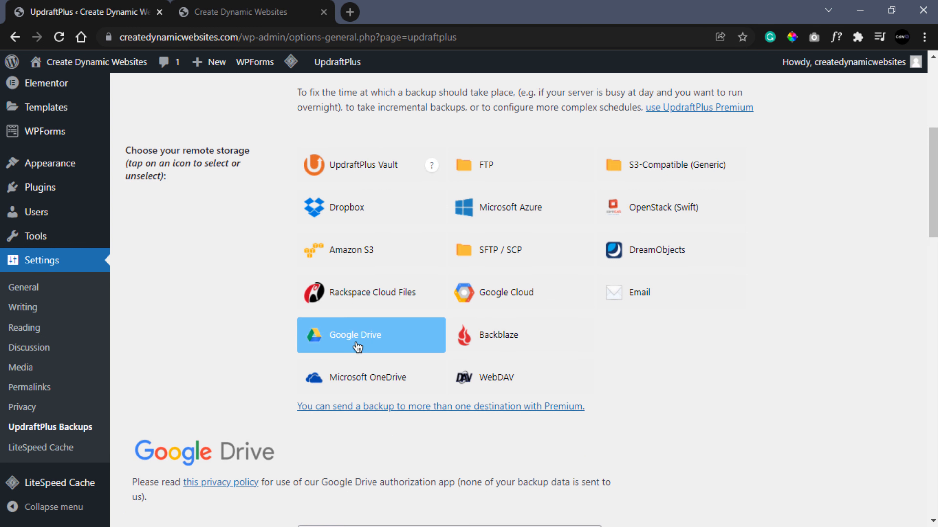
pyautogui.scroll(-20, 850, 430)
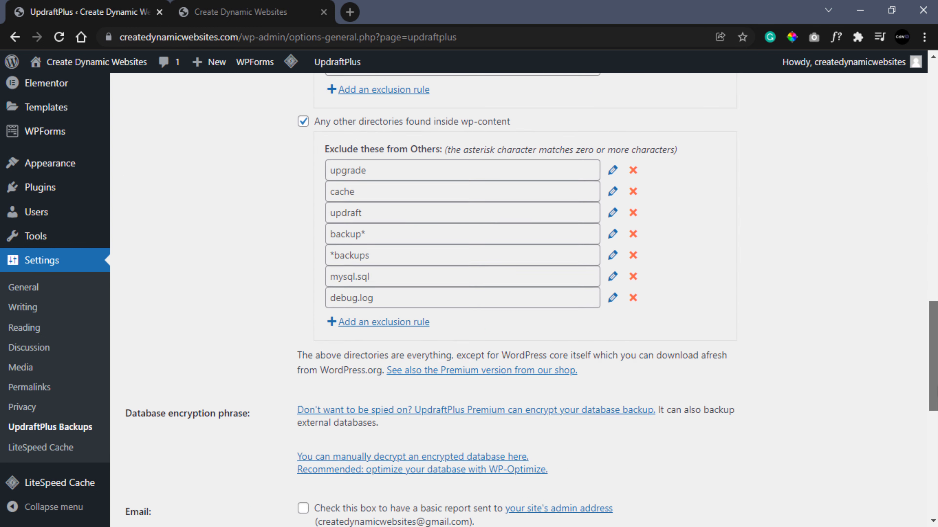
pyautogui.click(340, 384)
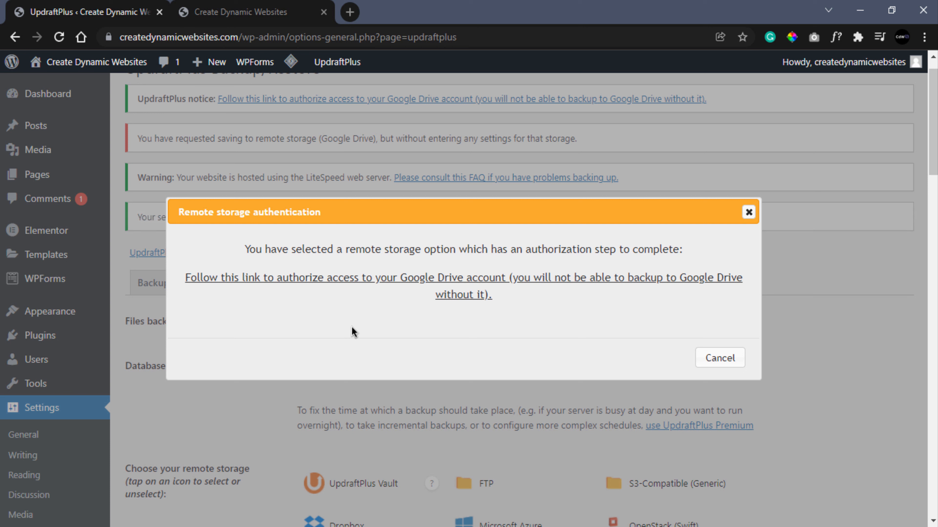
# - Authorize UpdraftPlus to access the site's Google Drive account and complete the remote storage setup
pyautogui.click(382, 284)
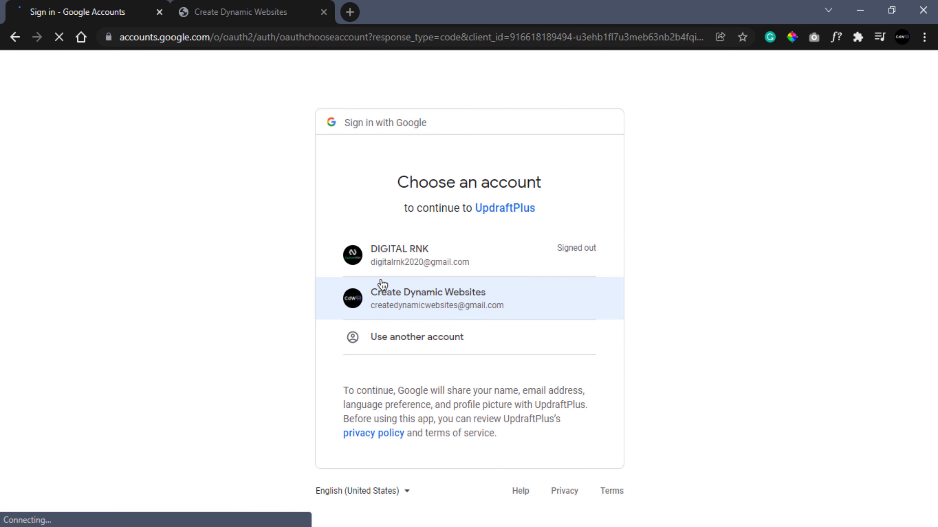
pyautogui.click(536, 314)
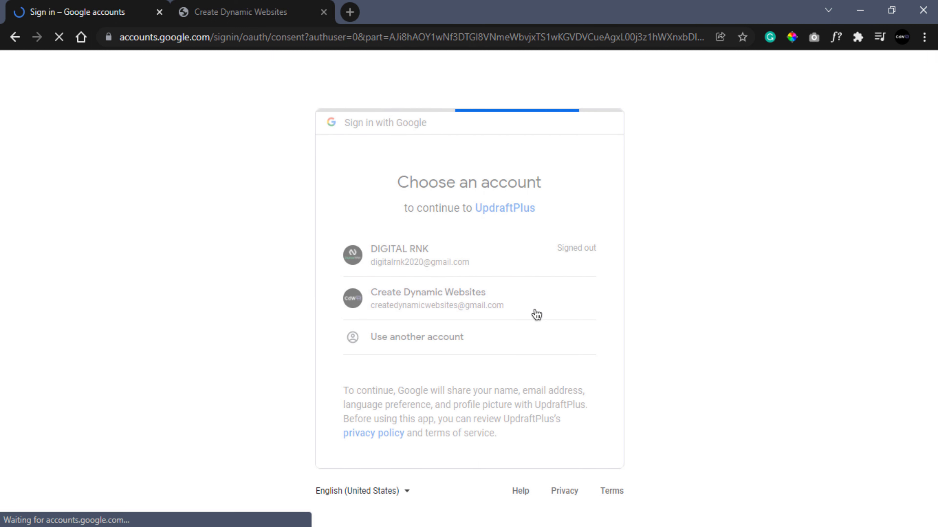
pyautogui.scroll(-2, 536, 314)
pyautogui.click(539, 424)
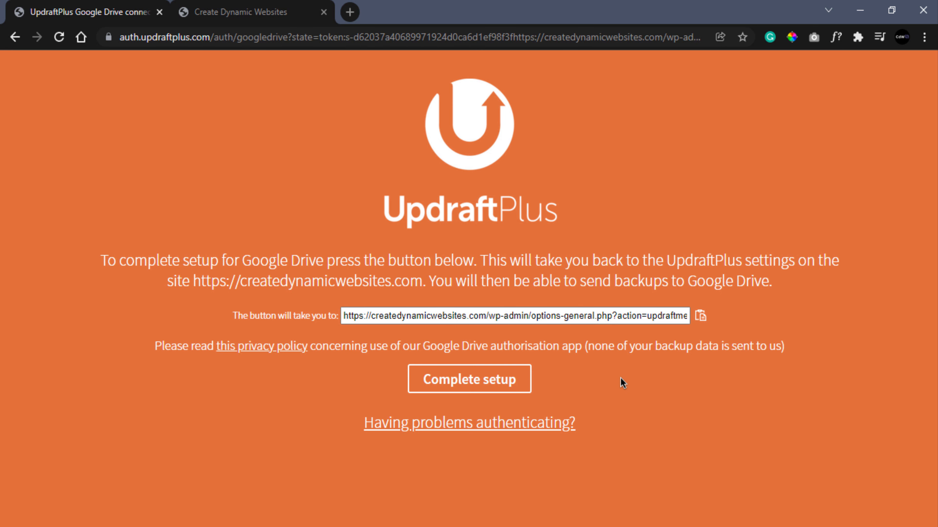
pyautogui.click(492, 383)
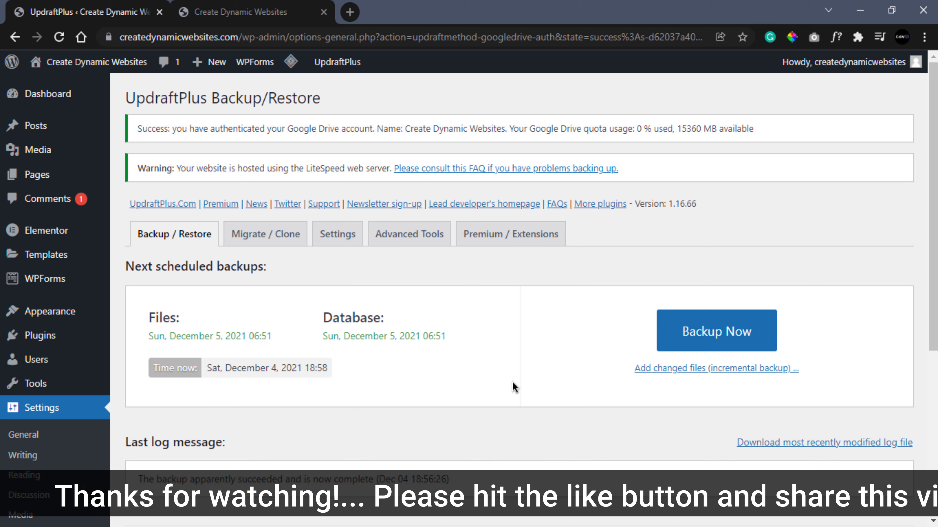
# - Open hostinger.com in a new browser tab and open the hosting management page of createdynamicwebsites.com
pyautogui.click(350, 11)
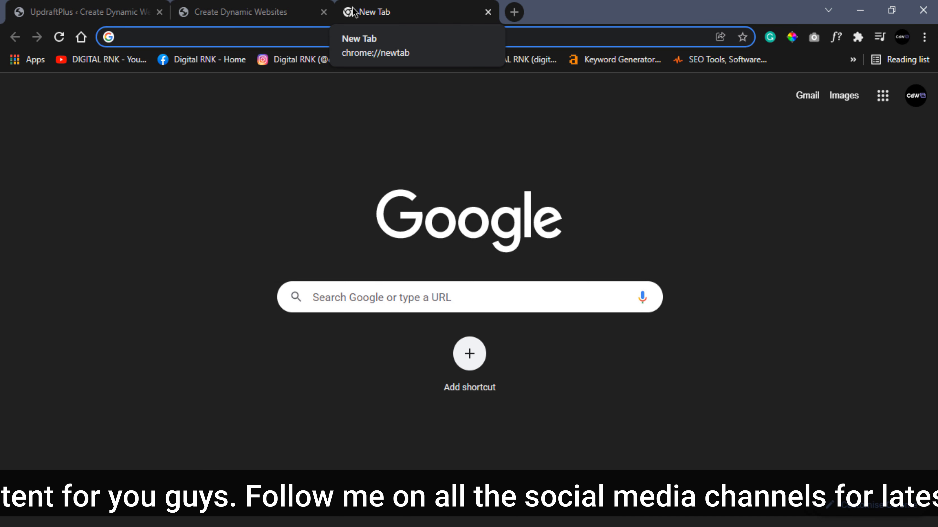
pyautogui.write('hostinger.com')
pyautogui.press('Return')
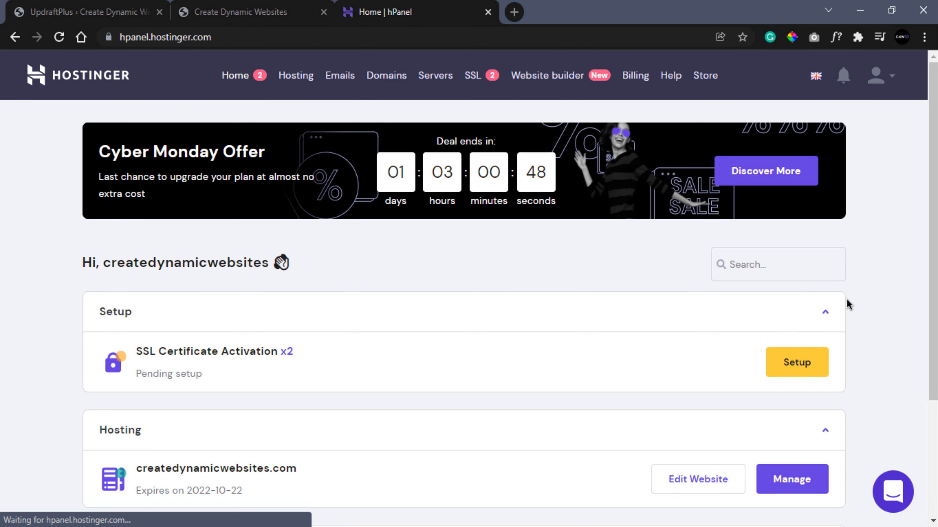
pyautogui.scroll(-4, 845, 304)
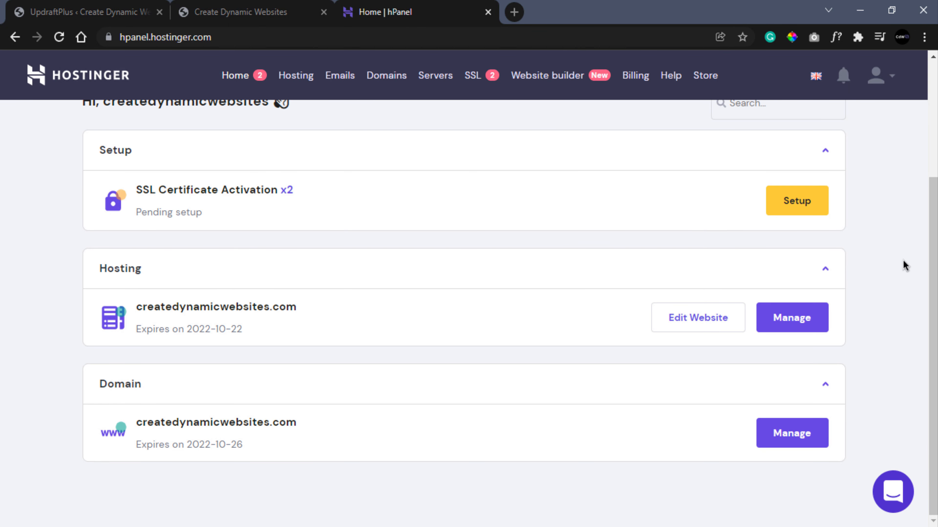
pyautogui.click(803, 324)
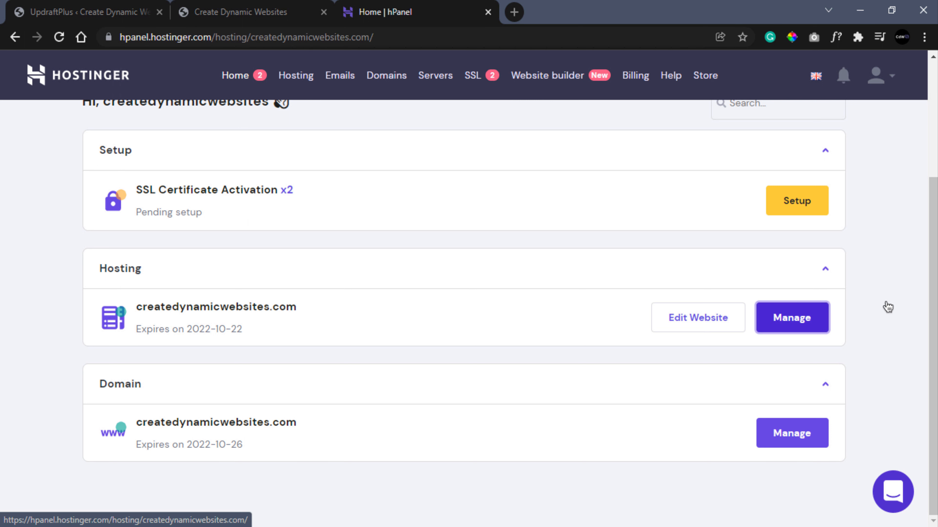
# - Delete the WordPress application installed on createdynamicwebsites.com through the hosting's Auto Installer
pyautogui.scroll(-10, 893, 284)
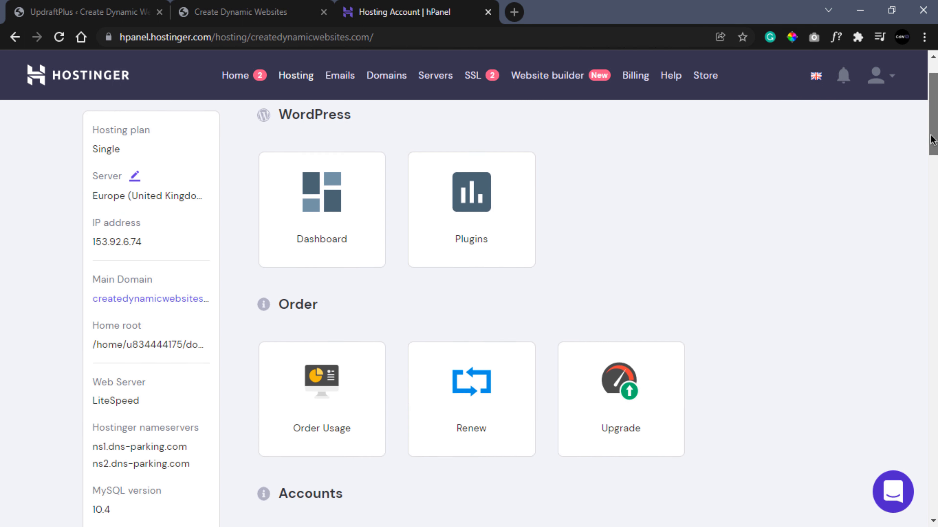
pyautogui.scroll(-12, 933, 320)
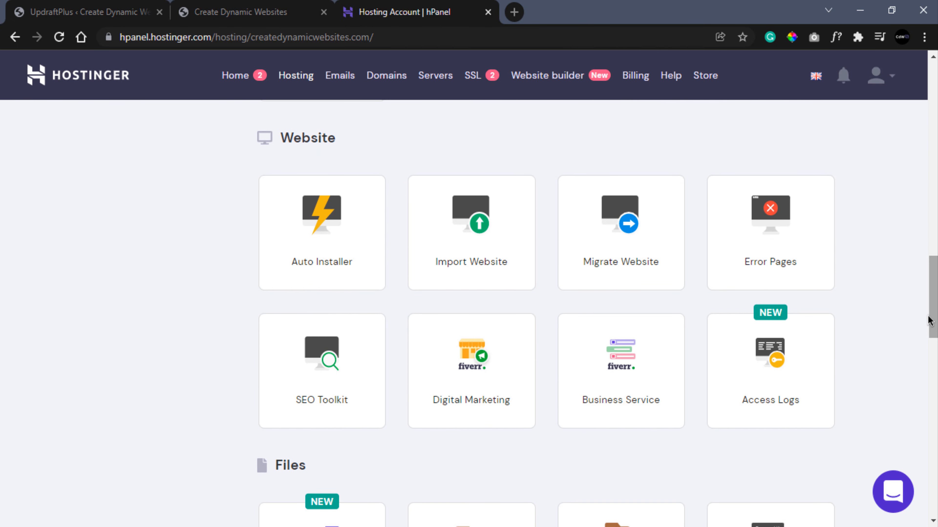
pyautogui.click(321, 241)
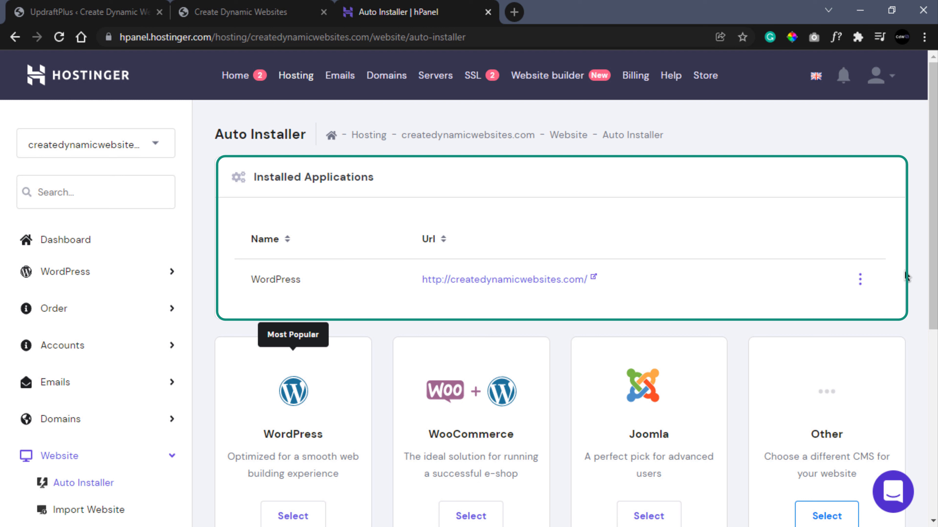
pyautogui.click(859, 285)
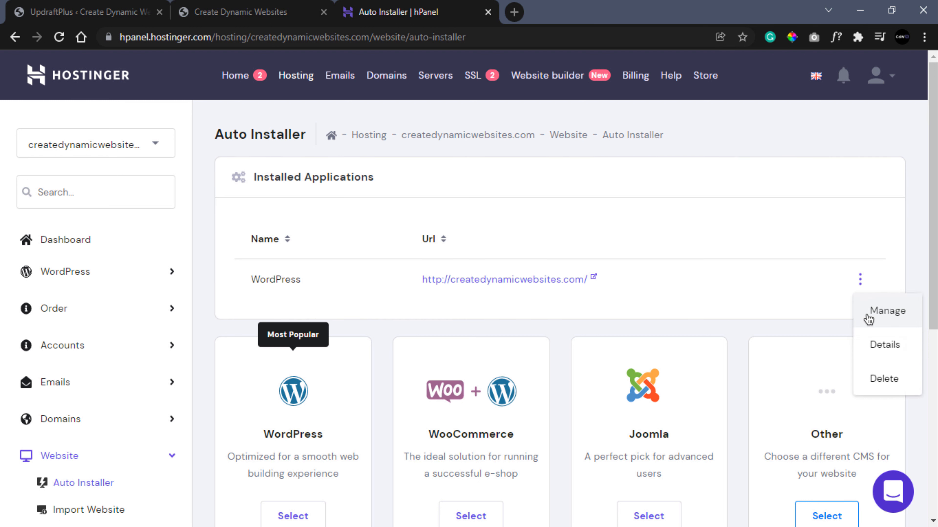
pyautogui.click(868, 381)
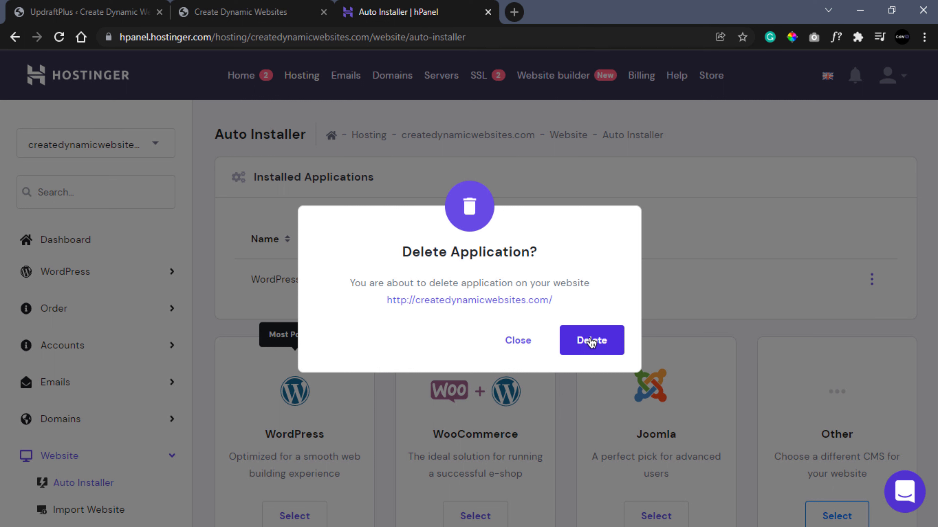
pyautogui.click(591, 340)
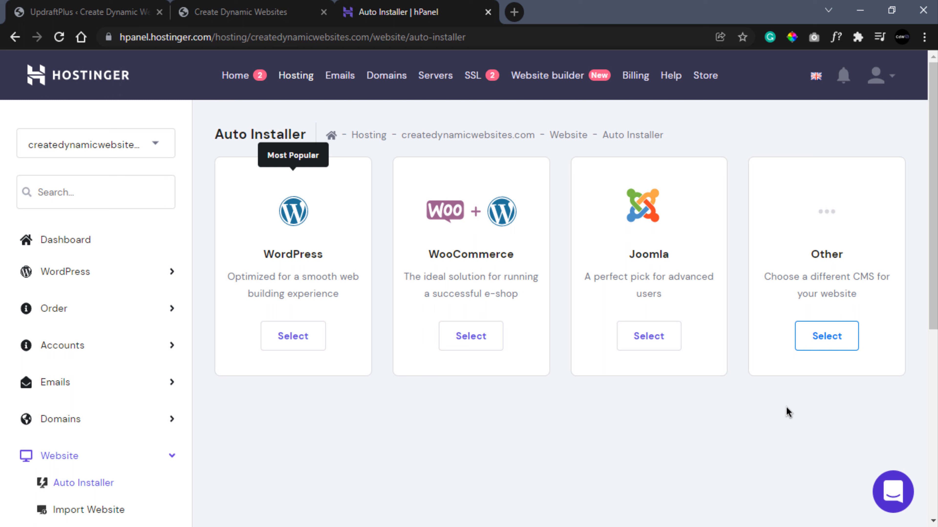
# - Install WordPress on createdynamicwebsites.com with the administrator username CDW and the administrator password, creating a new database
pyautogui.click(310, 335)
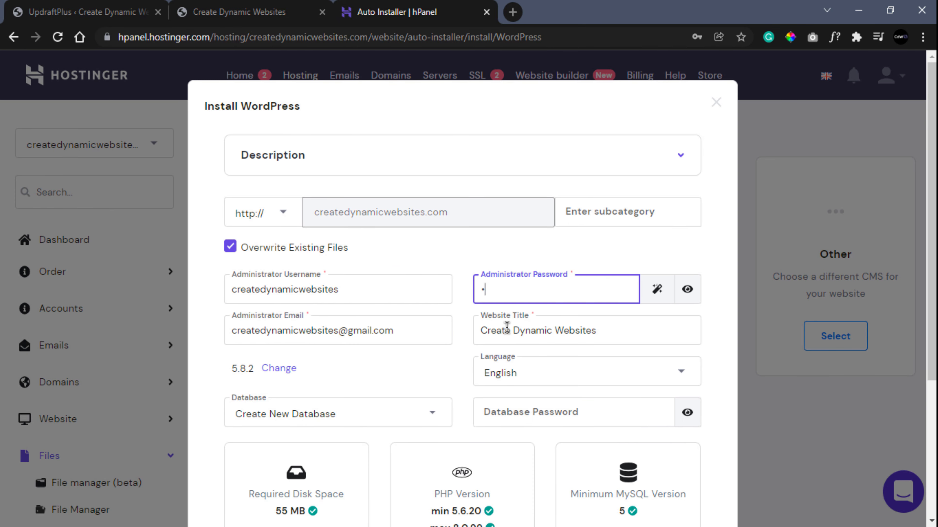
pyautogui.write('•••••••••••')
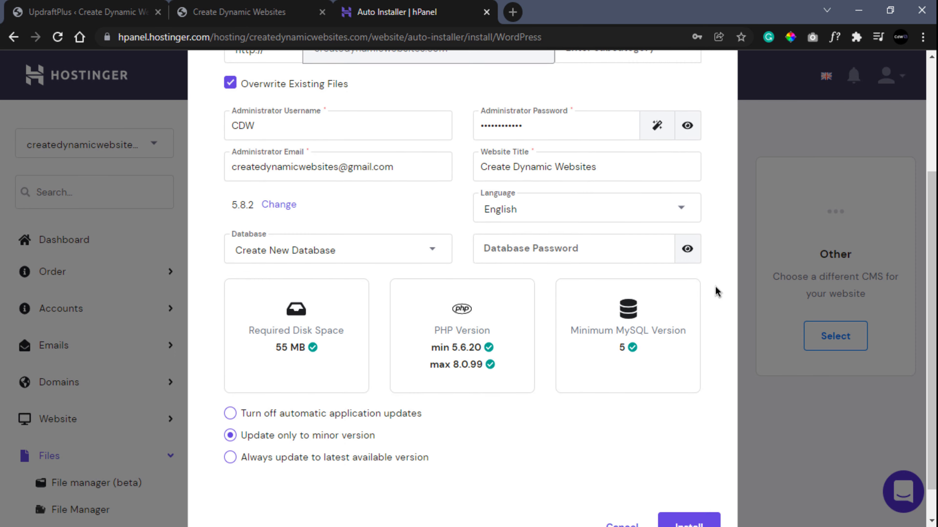
pyautogui.scroll(-1, 715, 291)
pyautogui.click(687, 490)
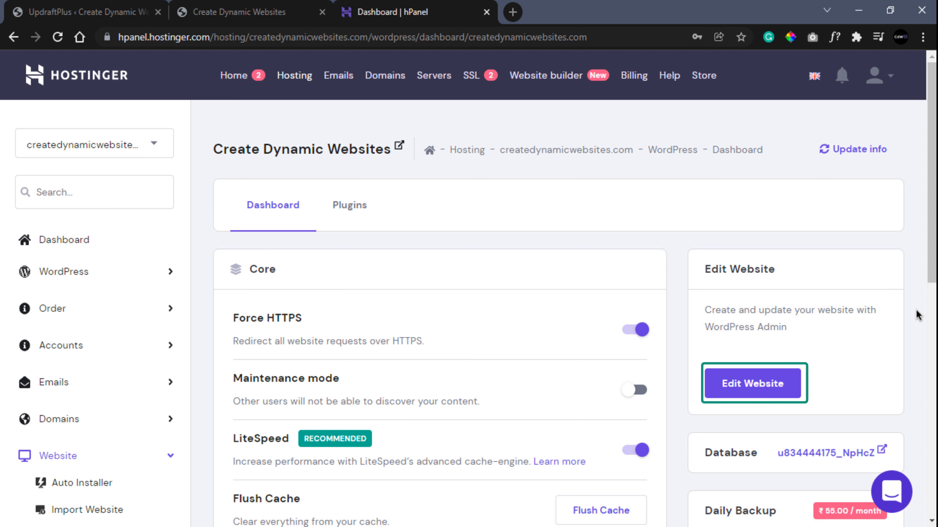
# - Open the fresh installation's WordPress admin and visit the site to look over its home page
pyautogui.click(735, 393)
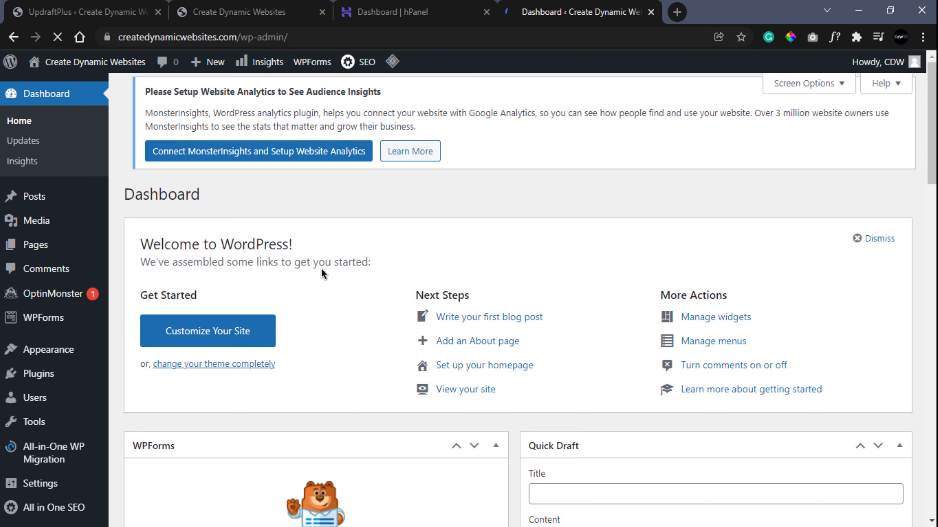
pyautogui.moveTo(68, 70)
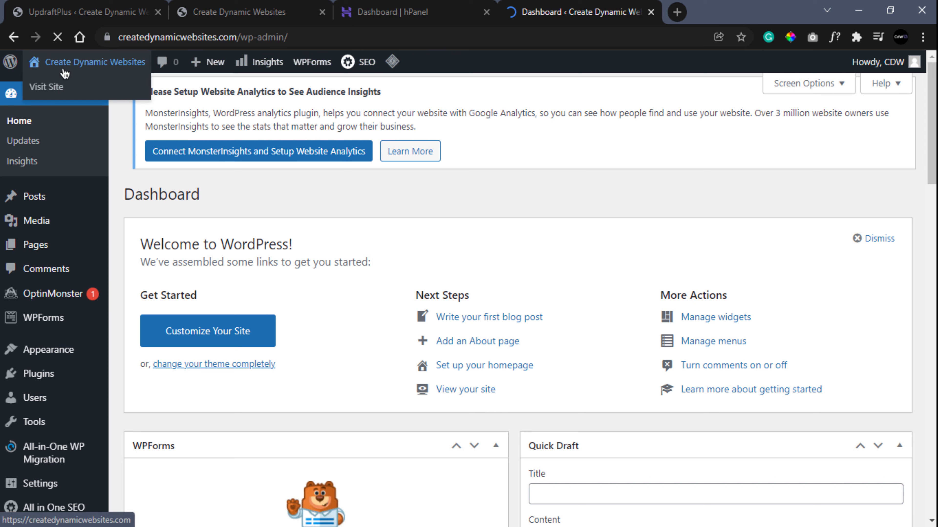
pyautogui.click(56, 87)
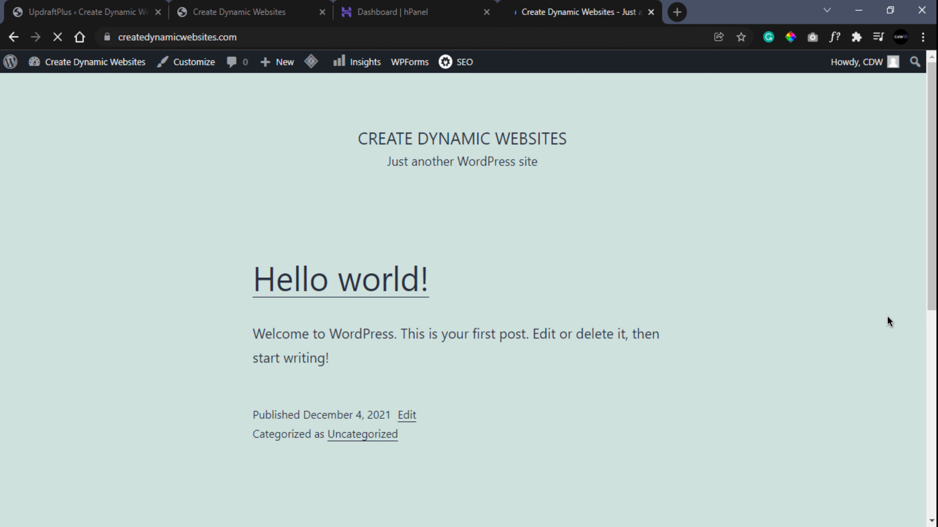
pyautogui.moveTo(932, 203); pyautogui.dragTo(923, 185)
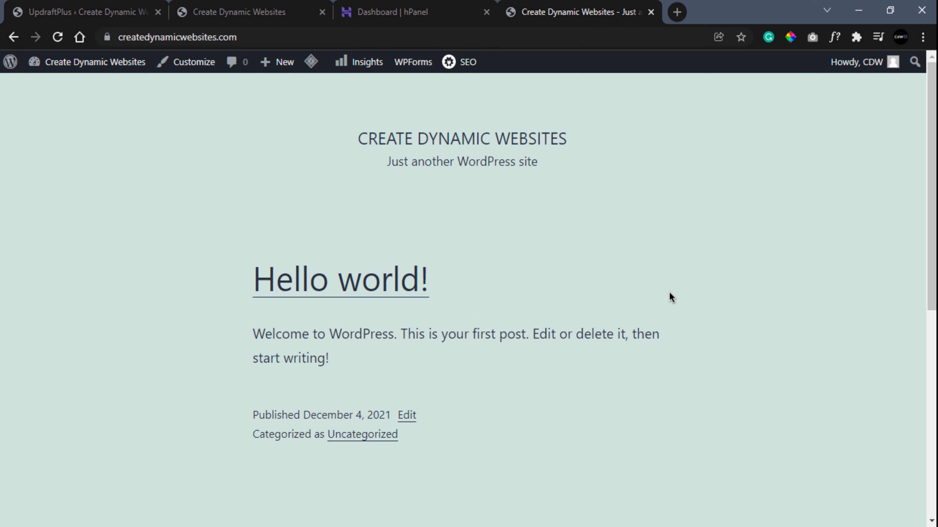
# - Return to the WordPress dashboard, search new plugins for "updraft", and install and activate UpdraftPlus WordPress Backup Plugin
pyautogui.moveTo(76, 71)
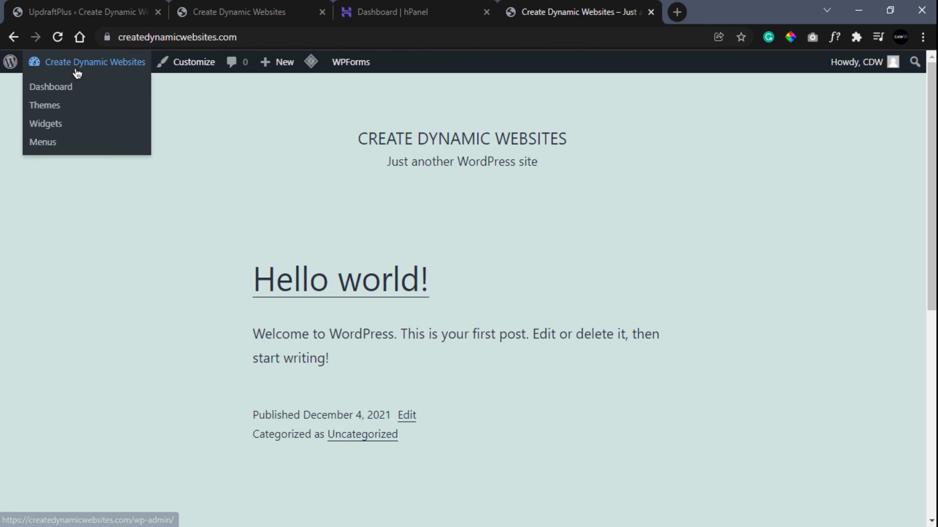
pyautogui.click(63, 88)
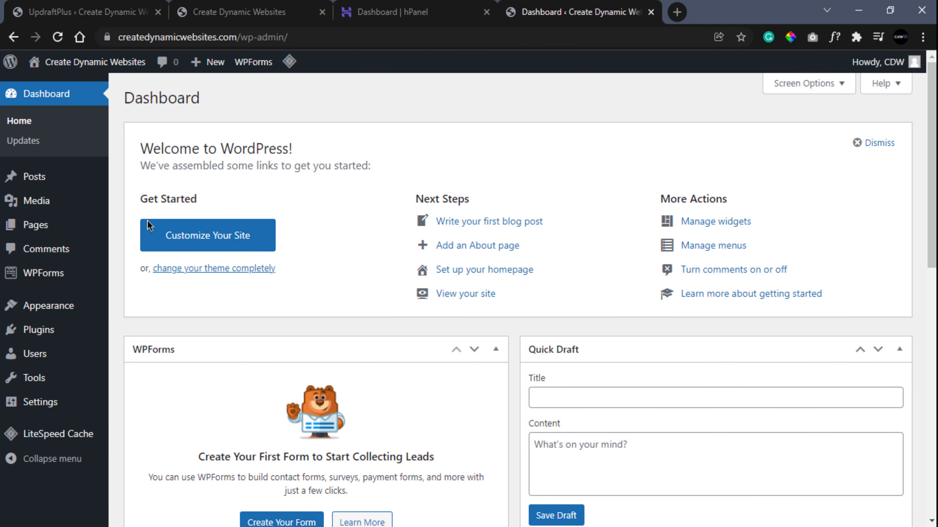
pyautogui.moveTo(72, 334)
pyautogui.click(140, 352)
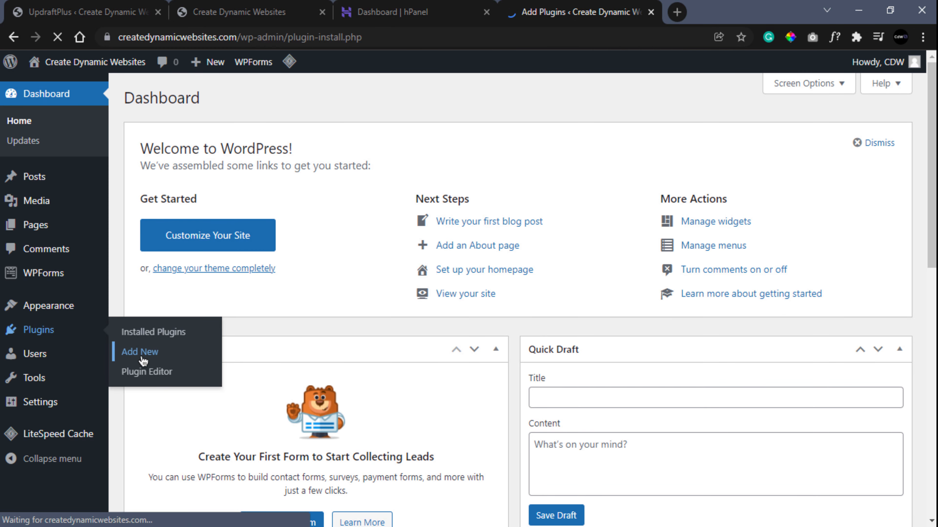
pyautogui.click(723, 135)
pyautogui.write('updraft')
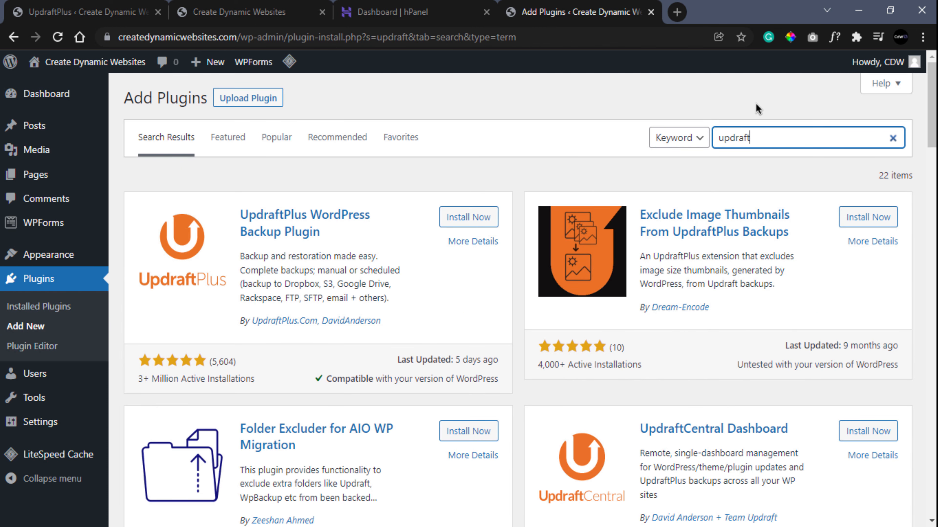
pyautogui.click(455, 221)
pyautogui.click(455, 221)
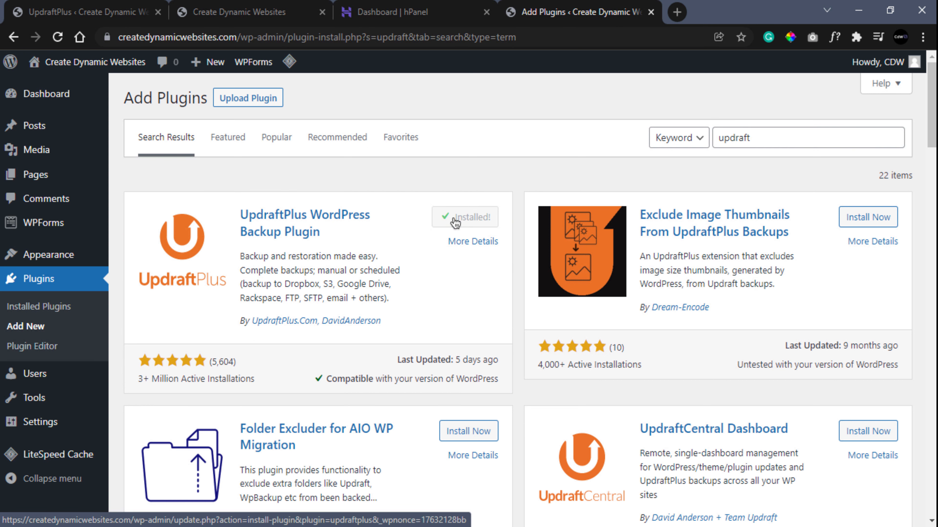
pyautogui.click(458, 217)
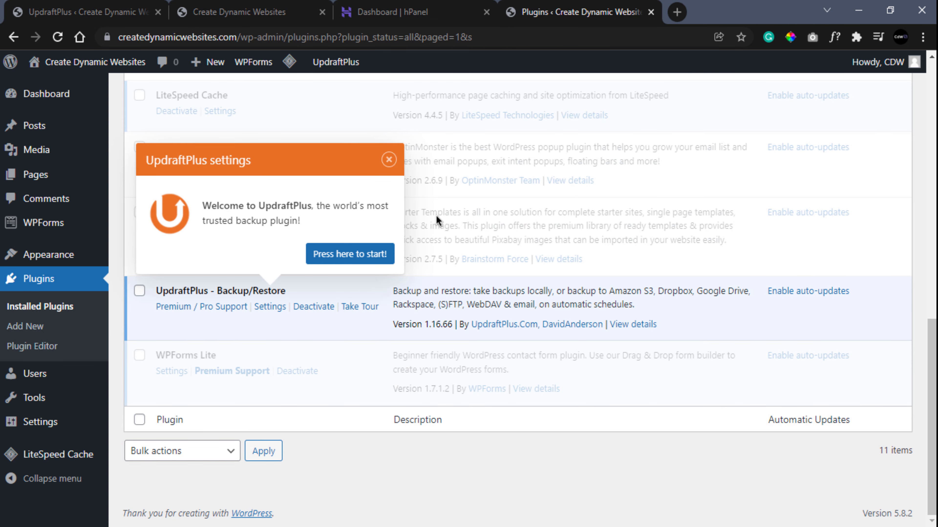
# - Open the UpdraftPlus settings, choose Google Drive as the remote storage, and save the changes
pyautogui.click(281, 311)
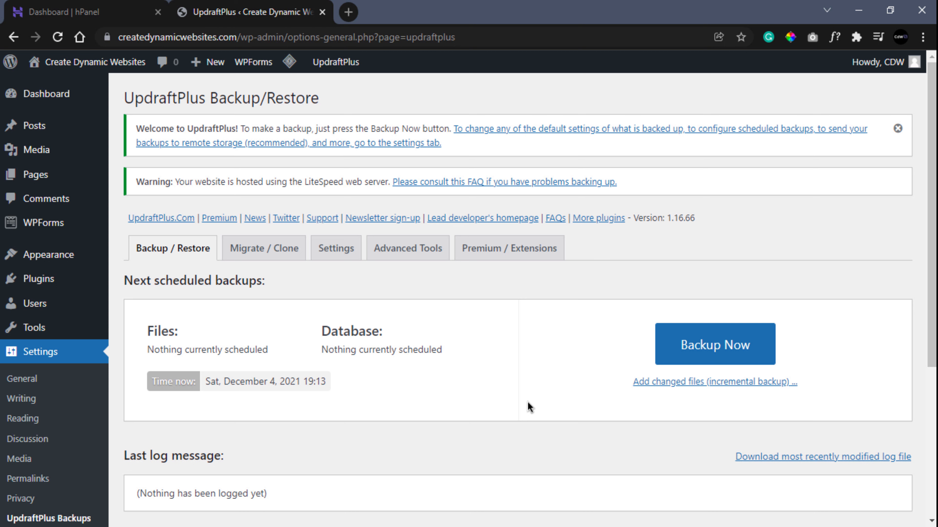
pyautogui.scroll(-2, 529, 407)
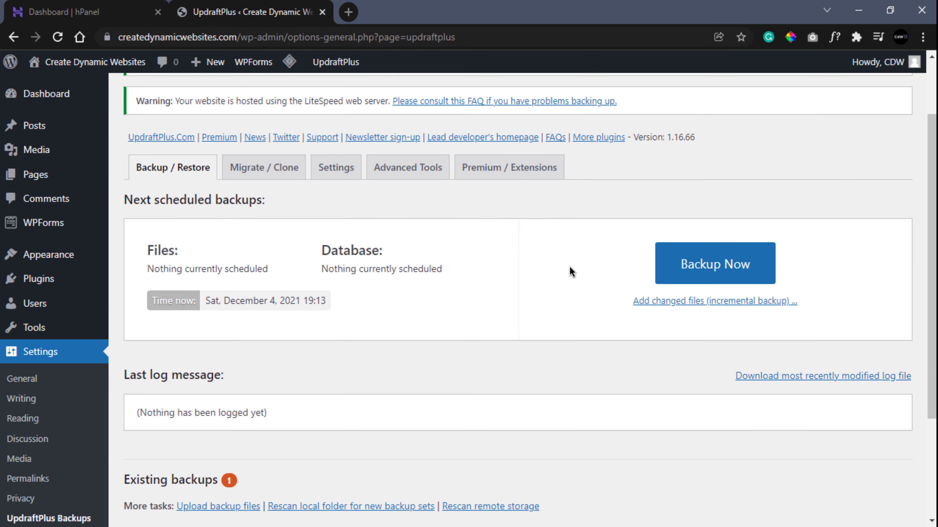
pyautogui.click(346, 167)
pyautogui.scroll(-7, 278, 292)
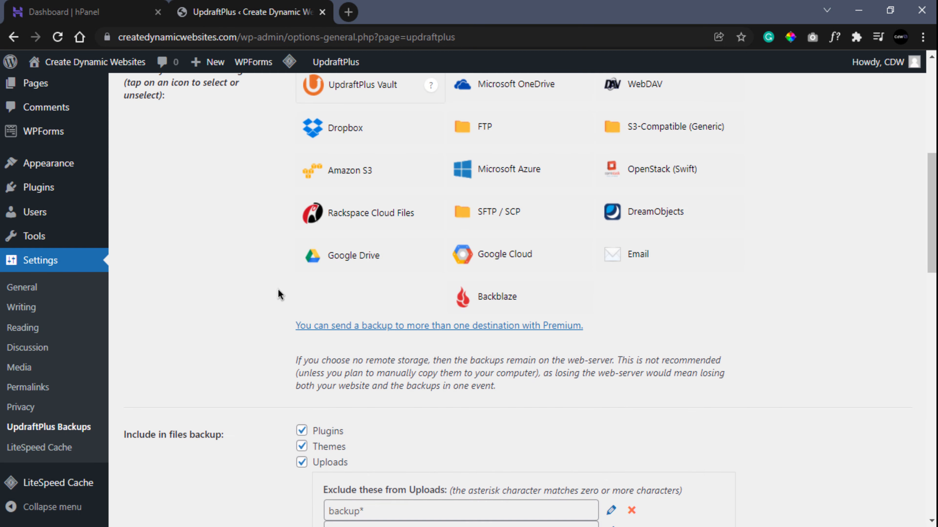
pyautogui.click(325, 264)
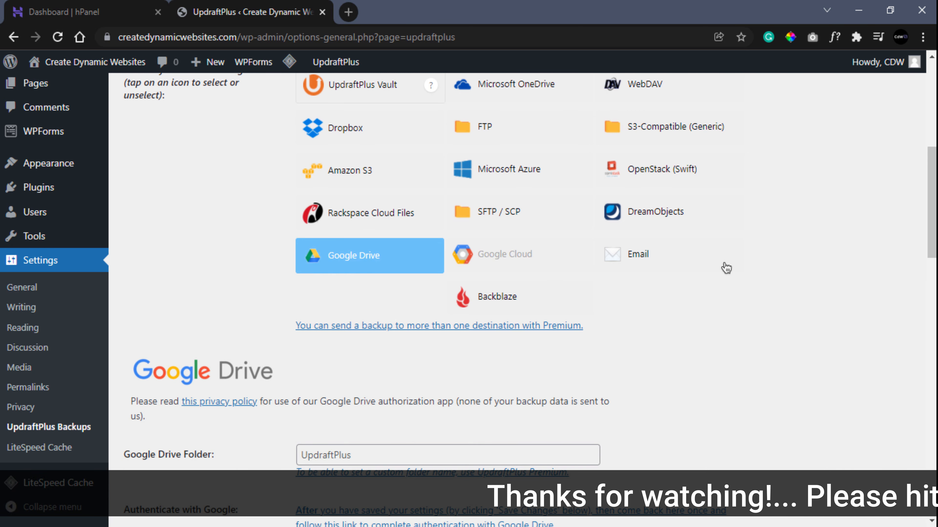
pyautogui.scroll(-20, 845, 277)
pyautogui.scroll(-3, 844, 281)
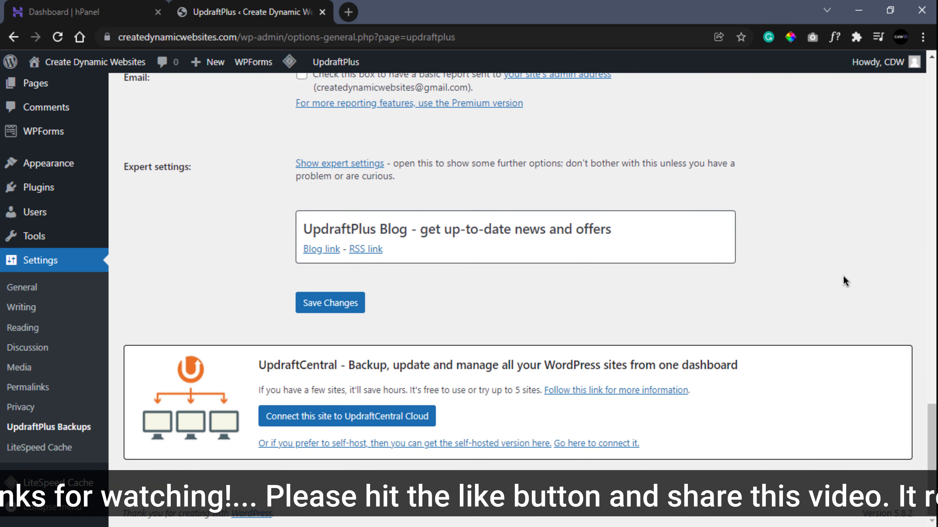
pyautogui.click(339, 305)
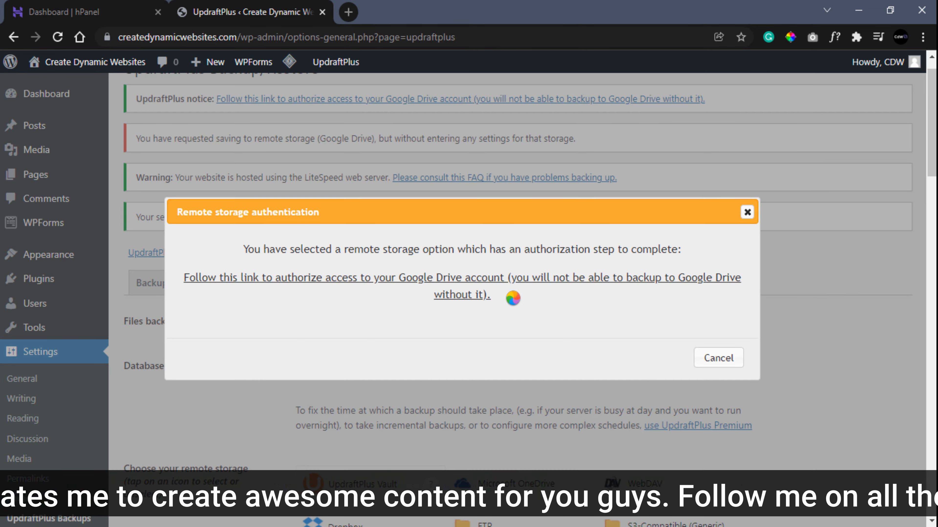
# - Authorize UpdraftPlus to access the Create Dynamic Websites Google Drive account and complete the setup
pyautogui.click(496, 287)
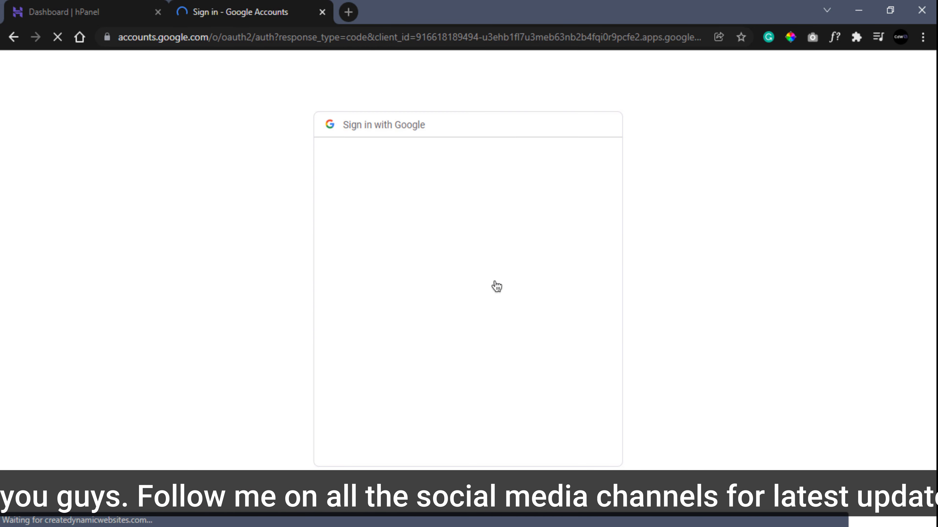
pyautogui.click(481, 300)
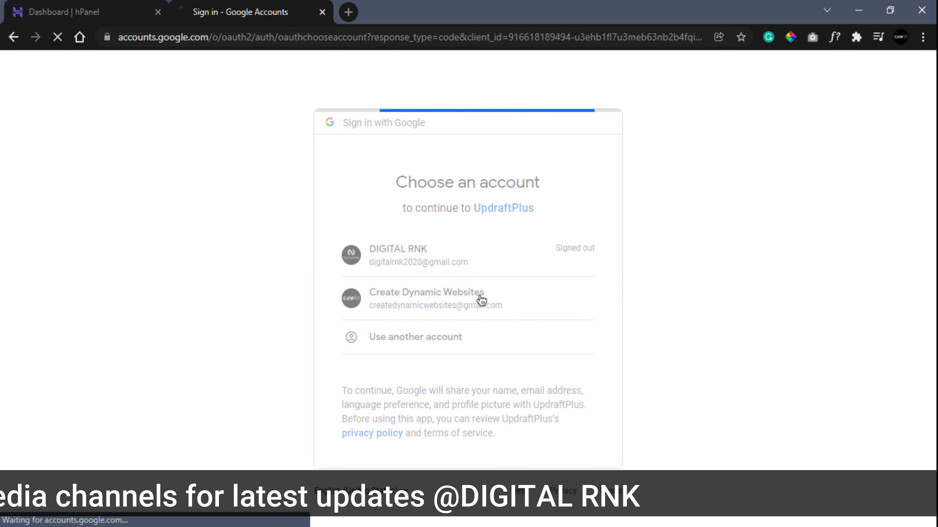
pyautogui.scroll(-1, 564, 482)
pyautogui.click(564, 482)
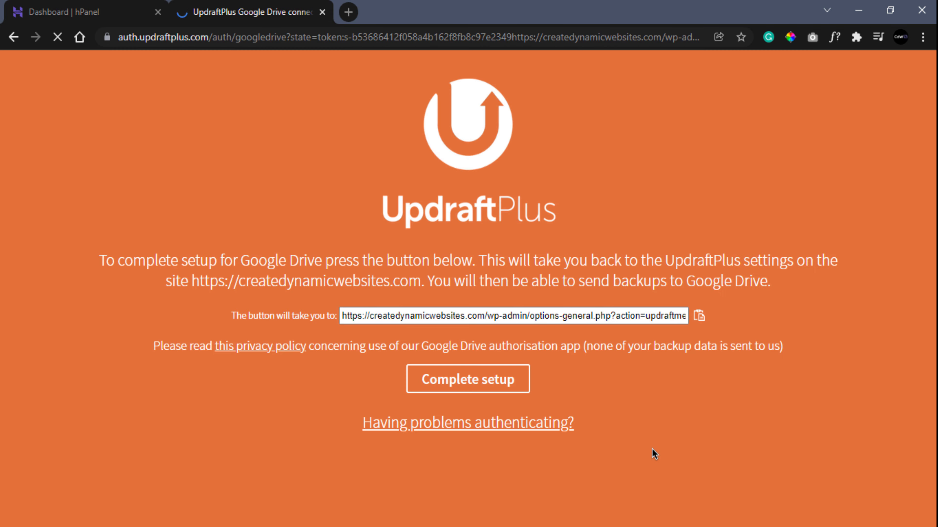
pyautogui.click(475, 382)
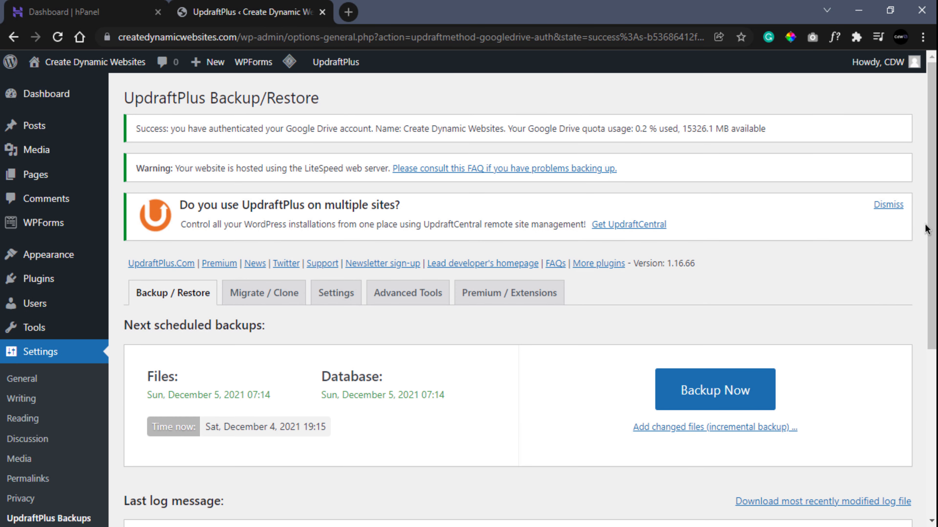
# - Rescan remote storage for existing backups and accept adding all backups stored there
pyautogui.scroll(-7, 929, 227)
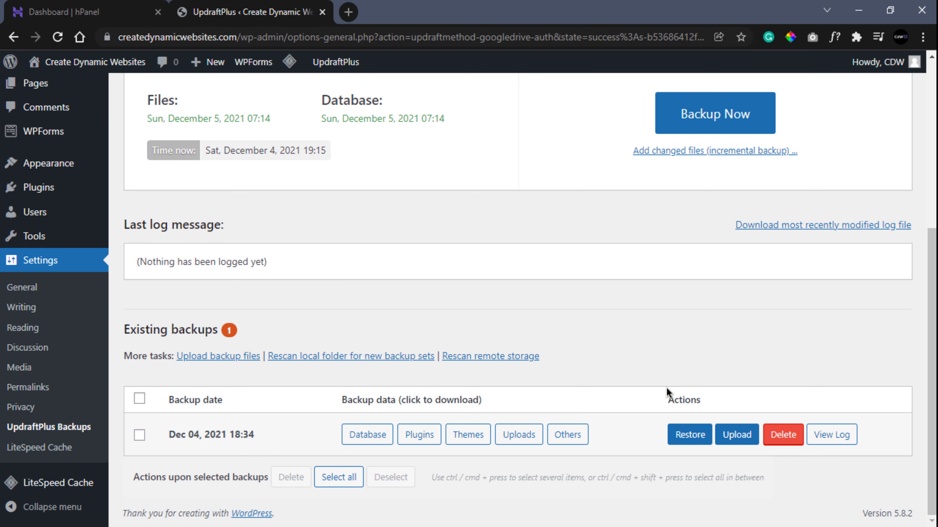
pyautogui.click(459, 356)
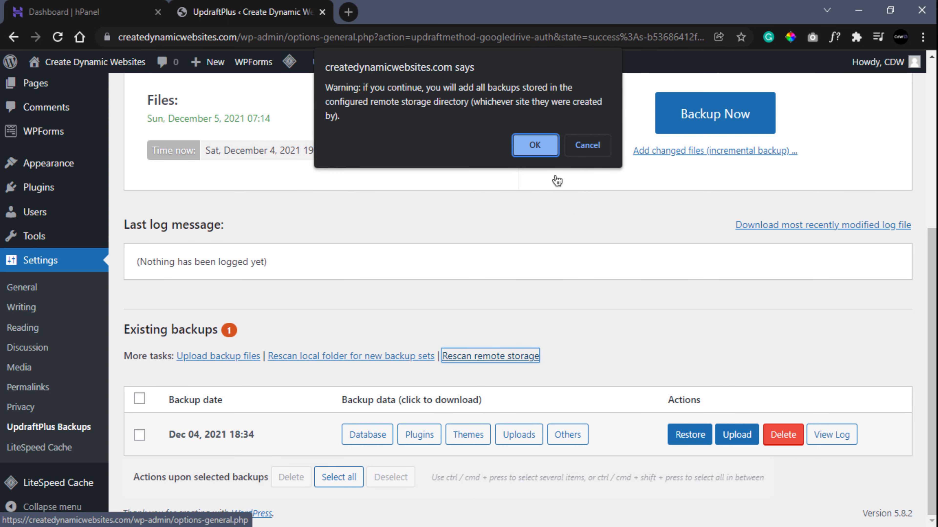
pyautogui.click(535, 146)
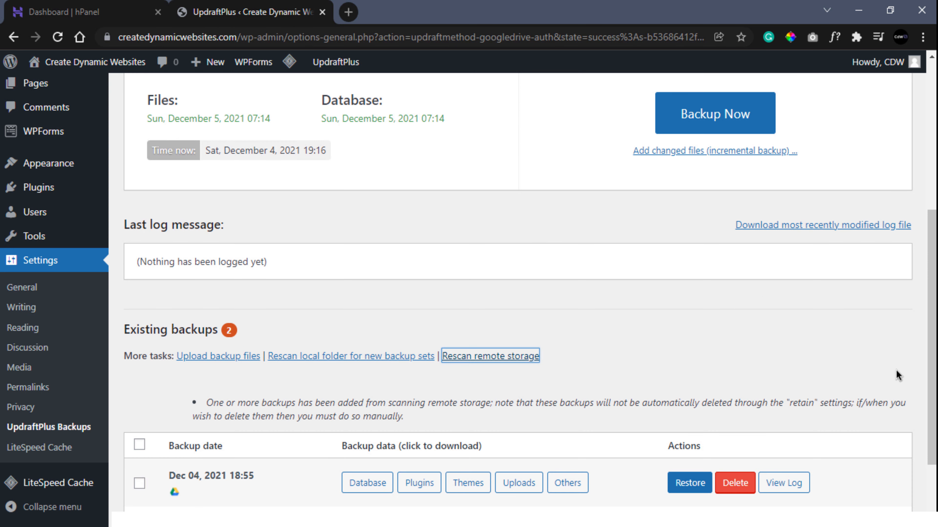
pyautogui.scroll(-2, 897, 376)
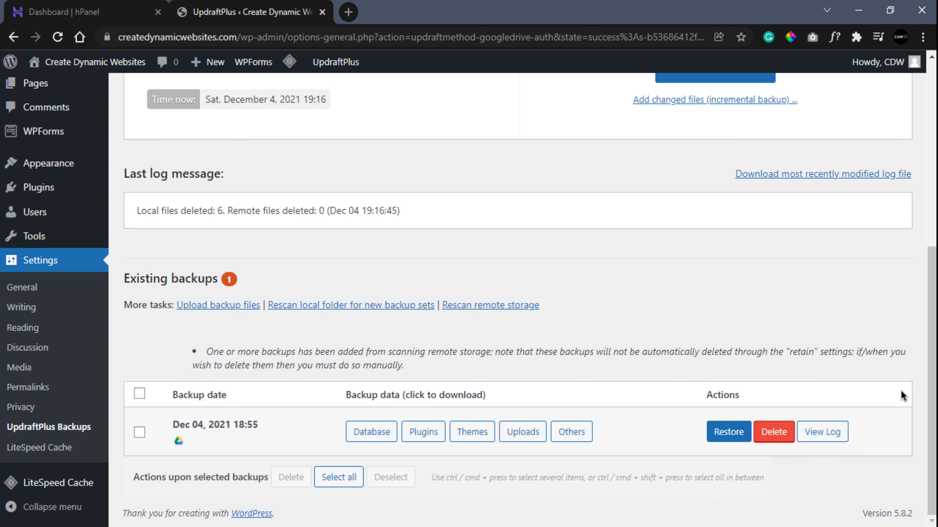
# - Restore the Dec 04, 2021 18:55 backup with Plugins, Themes, Uploads, Others and Database, and return to the UpdraftPlus configuration
pyautogui.click(742, 433)
pyautogui.click(494, 166)
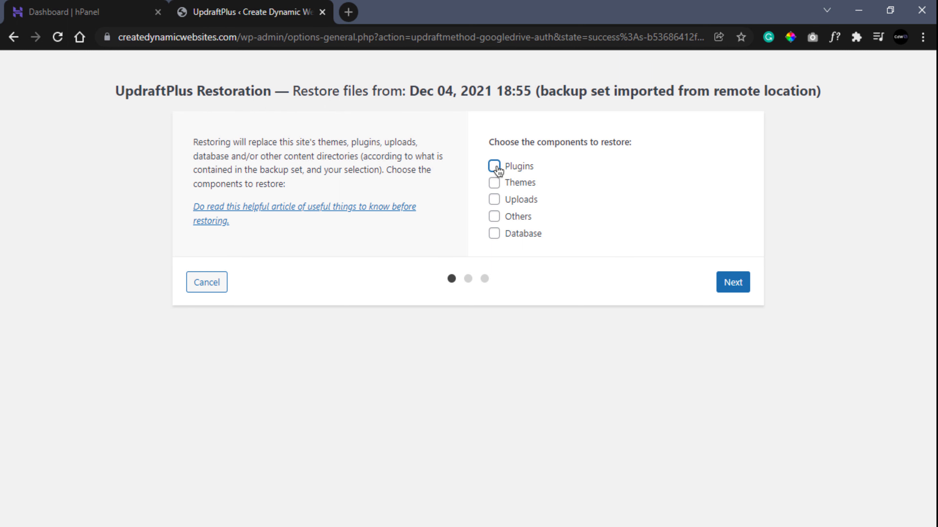
pyautogui.click(494, 183)
pyautogui.click(494, 199)
pyautogui.click(494, 216)
pyautogui.click(493, 233)
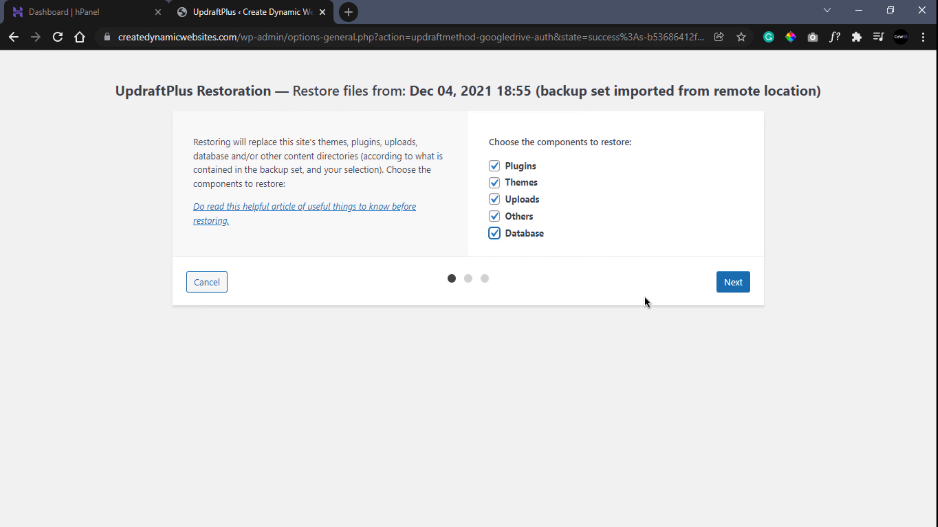
pyautogui.click(733, 284)
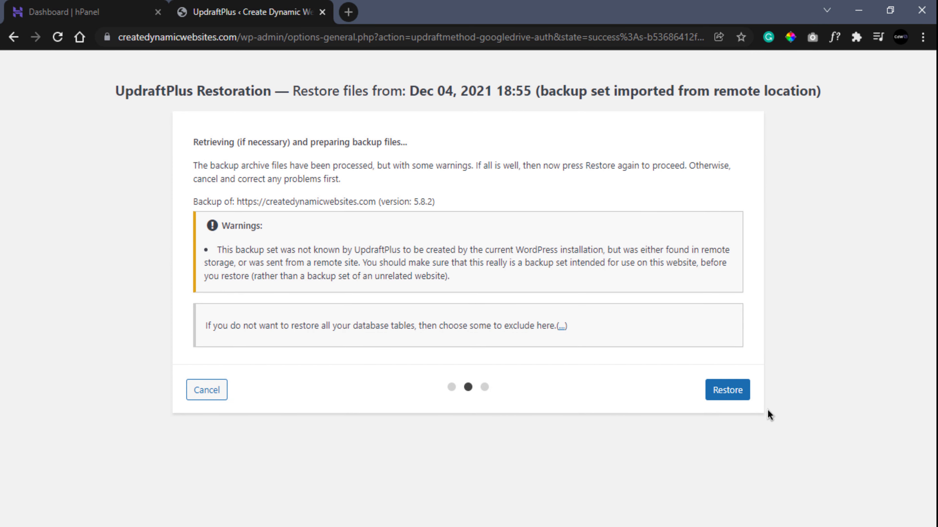
pyautogui.click(729, 391)
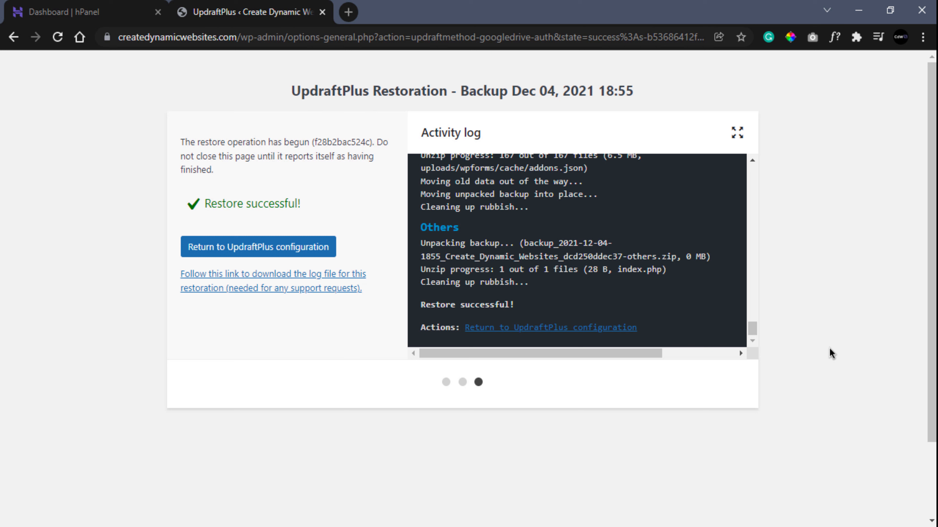
pyautogui.click(286, 255)
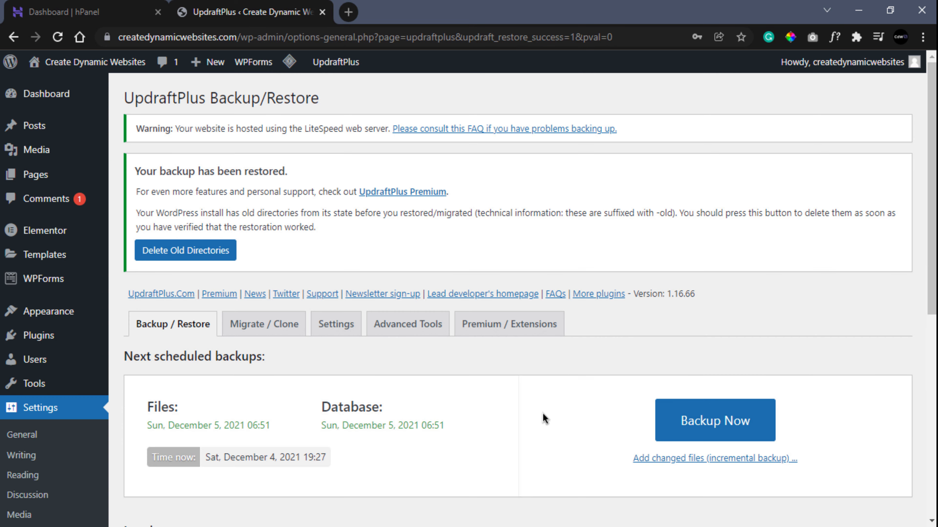
# - Open the restored site in a new browser tab and look over its home page
pyautogui.moveTo(55, 62)
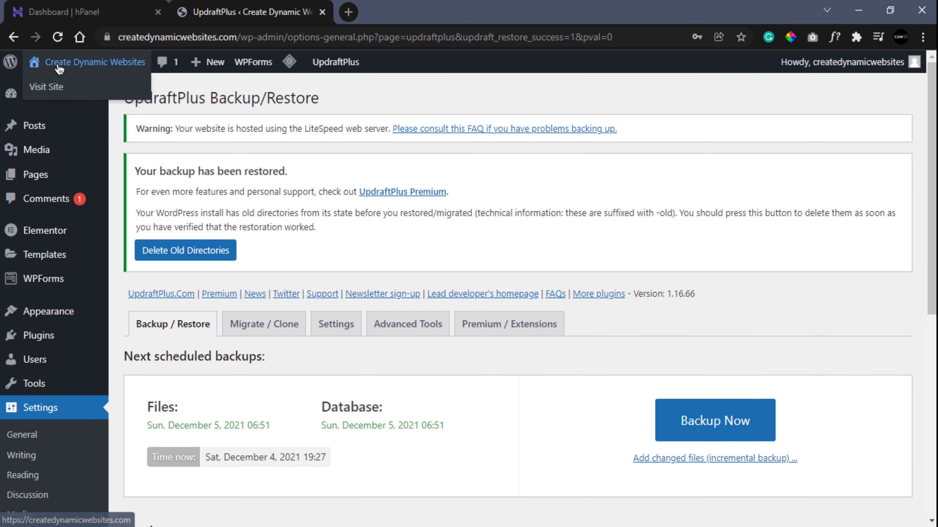
pyautogui.middleClick(53, 88)
pyautogui.click(402, 11)
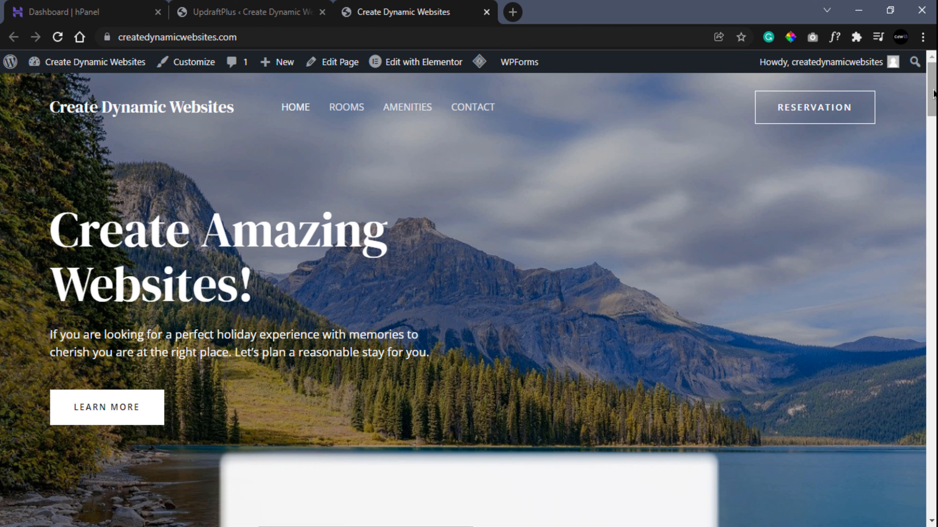
pyautogui.scroll(-1, 931, 96)
pyautogui.moveTo(931, 97)
pyautogui.mouseDown()
pyautogui.moveTo(913, 319)
pyautogui.moveTo(924, 464)
pyautogui.moveTo(917, 392)
pyautogui.moveTo(934, 79)
pyautogui.mouseUp()
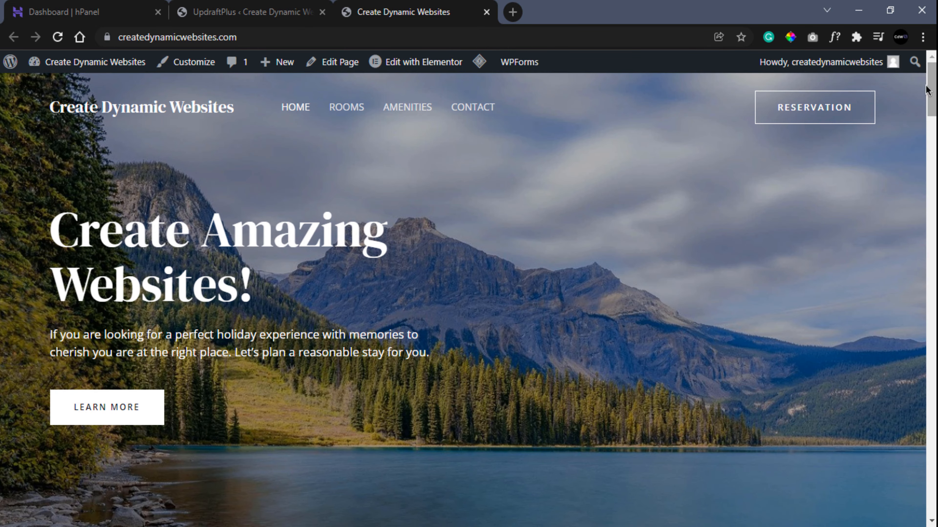